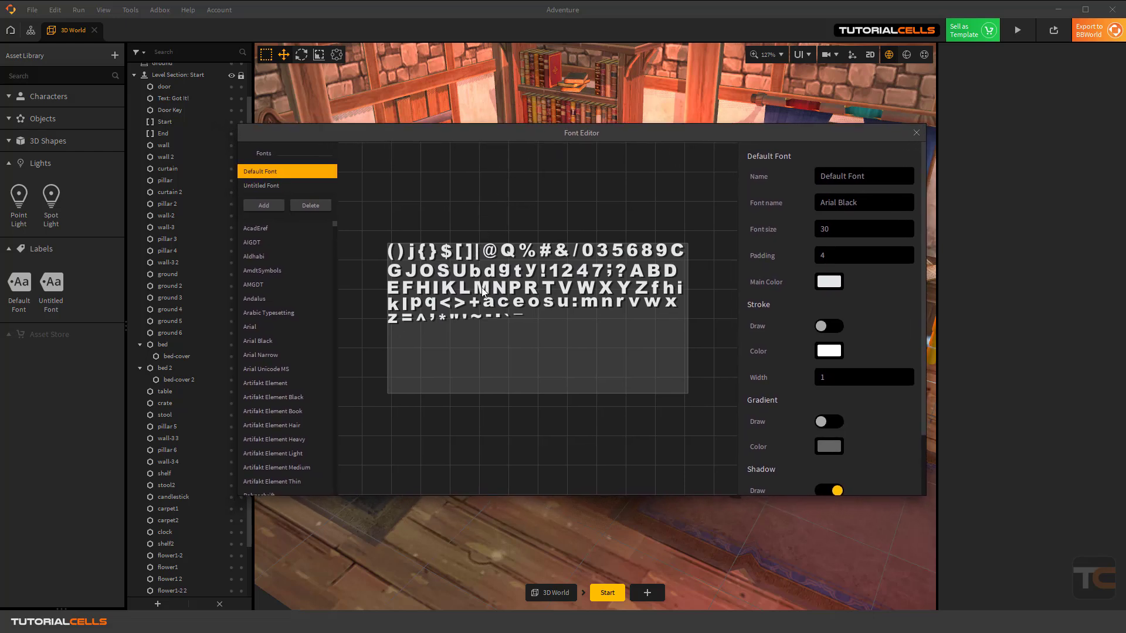
Close the Font Editor, place a Default Font label above the dark carpet, and shift it along X to about -3.96.
{"action": "left_click", "coordinate": [916, 133]}
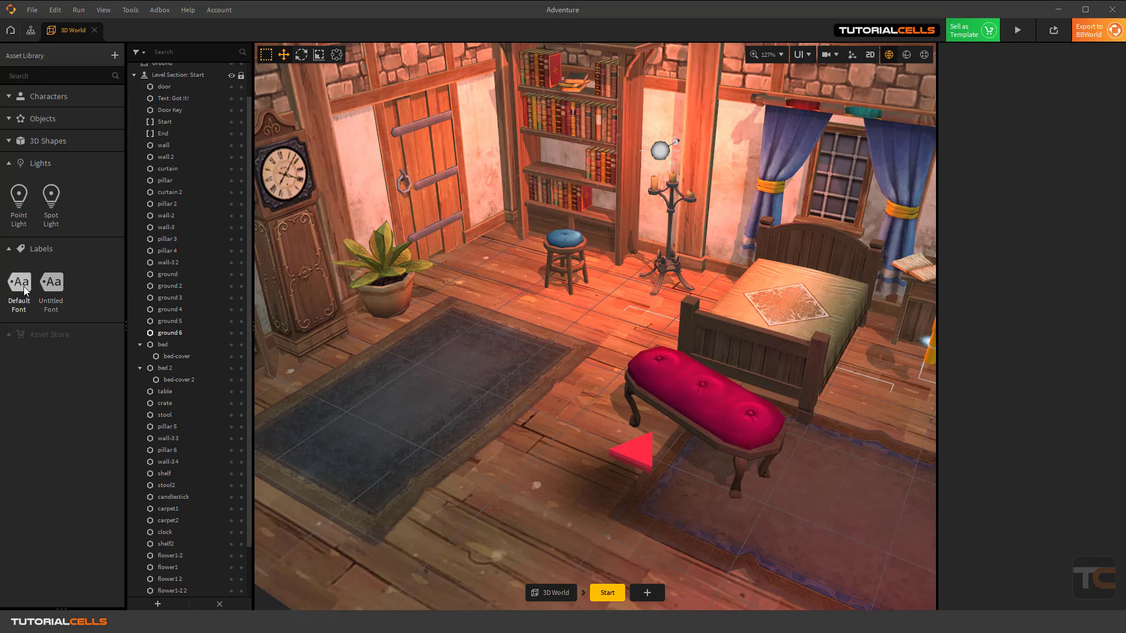
{"action": "mouse_move", "coordinate": [26, 290]}
{"action": "left_click_drag", "start_coordinate": [25, 290], "coordinate": [486, 313]}
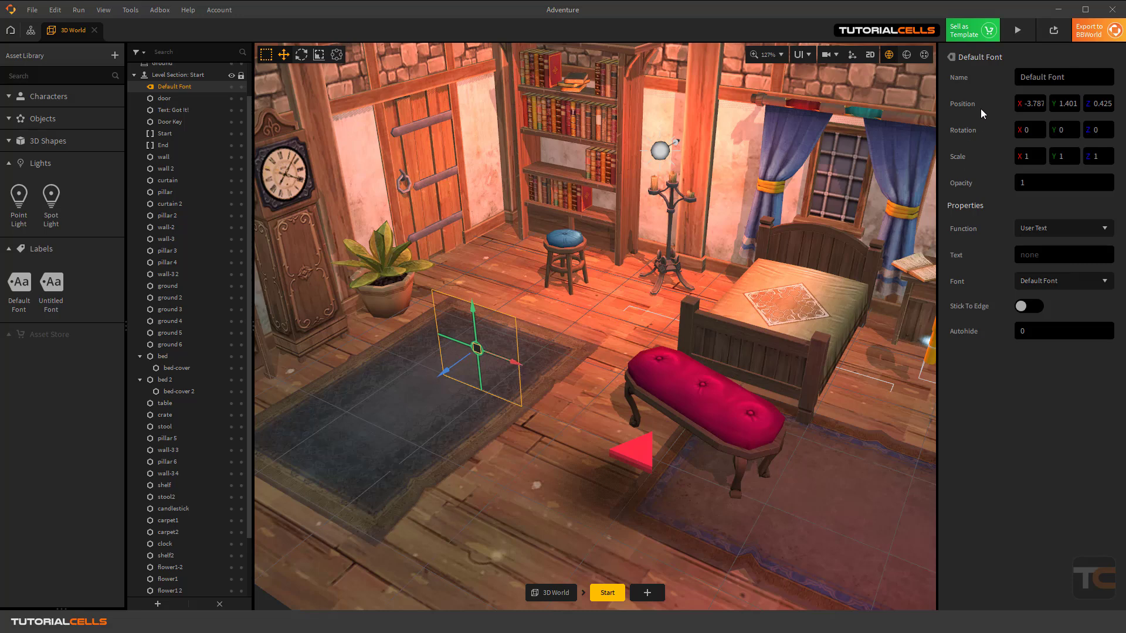
{"action": "left_click_drag", "start_coordinate": [509, 365], "coordinate": [505, 359]}
Try stretching the label along its X axis to a scale of about 1.089, and undo the scaling.
{"action": "left_click", "coordinate": [318, 55]}
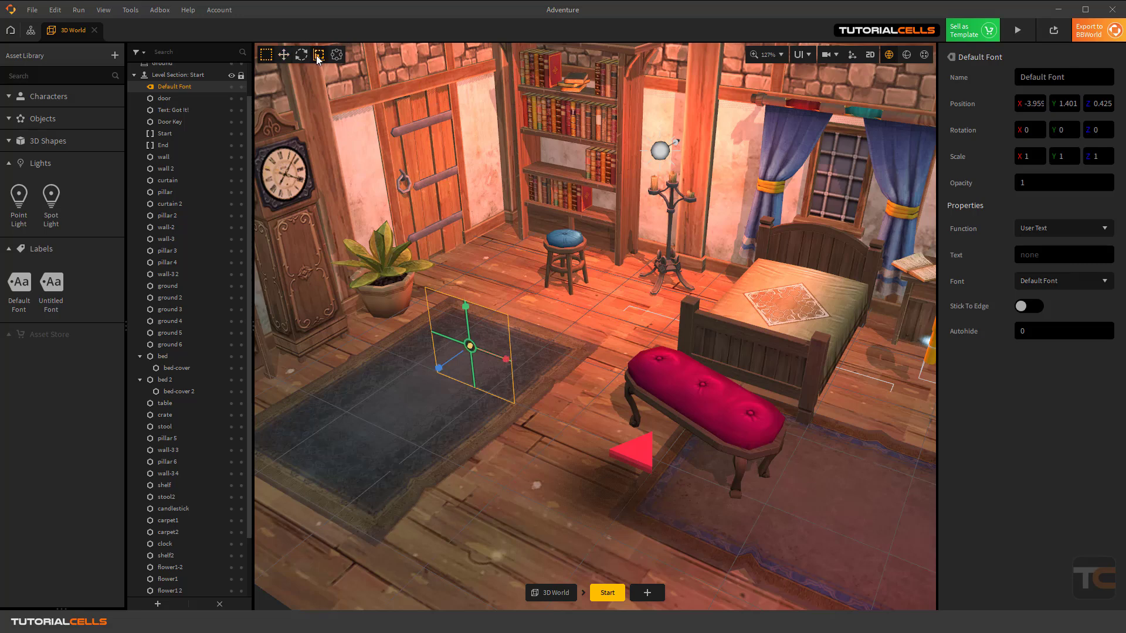
{"action": "left_click_drag", "start_coordinate": [506, 359], "coordinate": [511, 365]}
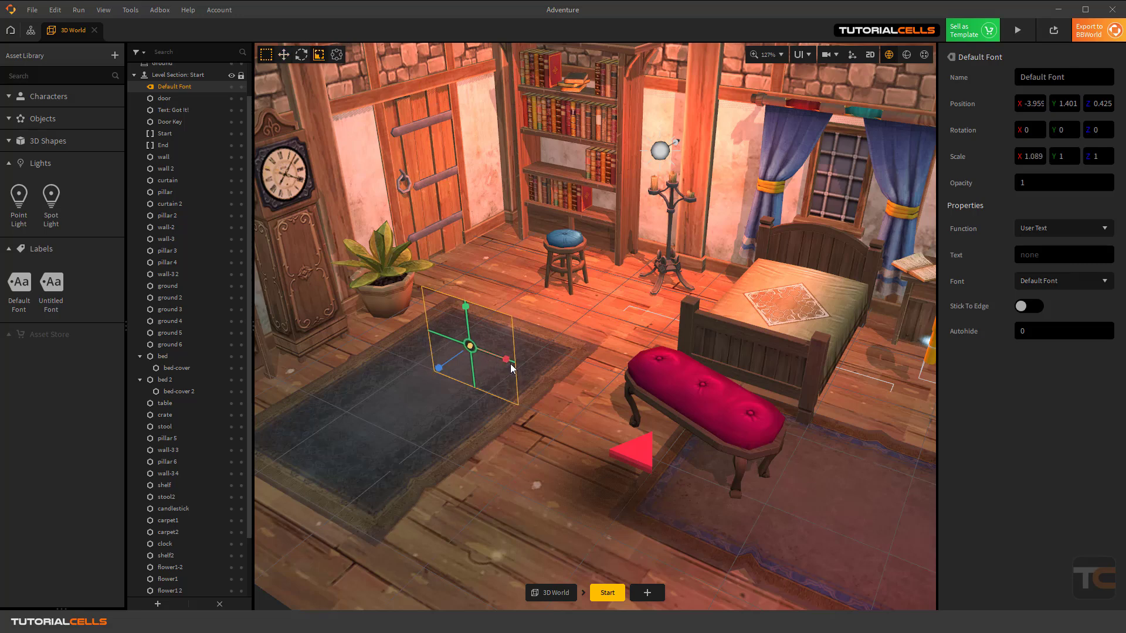
{"action": "key", "text": "ctrl+z"}
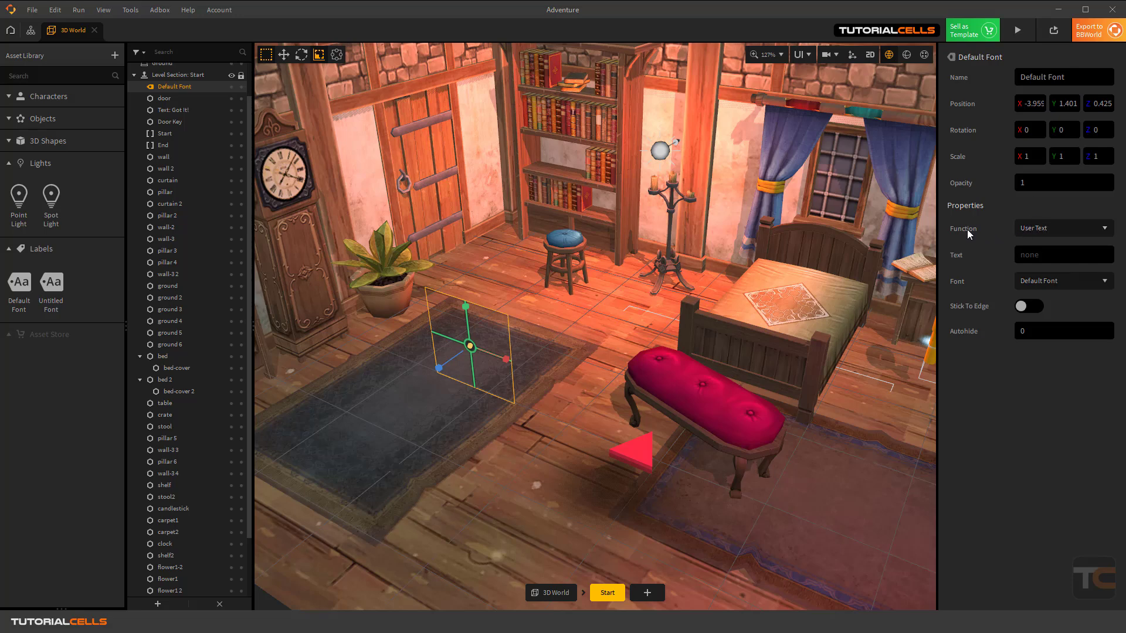
Set the label's text to "tutorialcells" and rotate it about the Y axis to about 32.43 degrees.
{"action": "left_click", "coordinate": [1038, 258]}
{"action": "type", "text": "tutorialcells"}
{"action": "left_click", "coordinate": [1046, 183]}
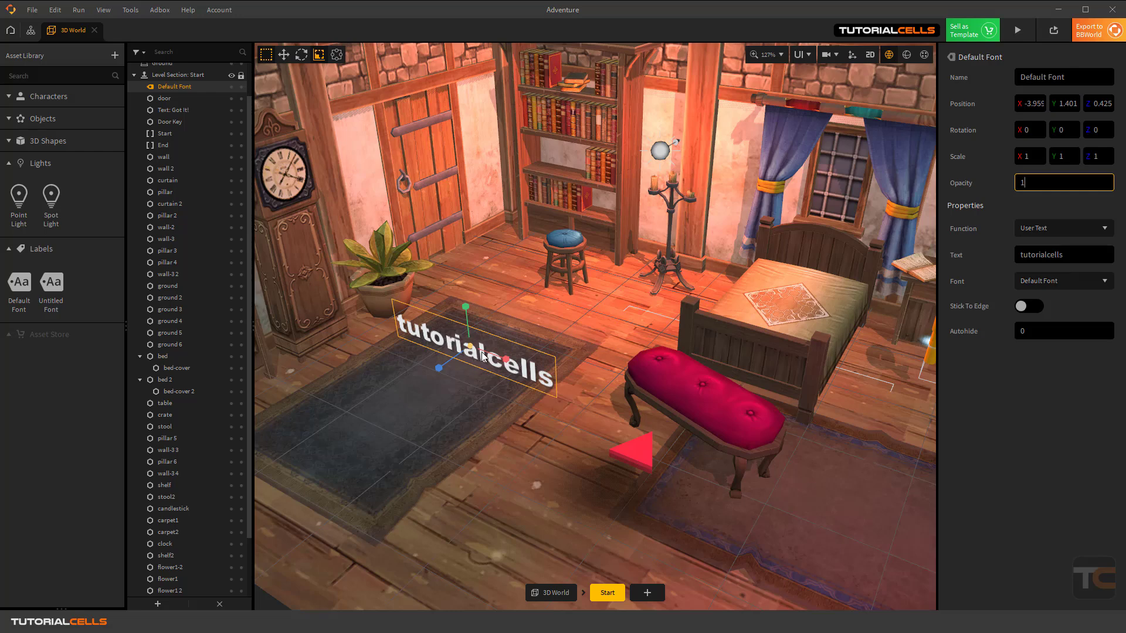
{"action": "left_click", "coordinate": [301, 55]}
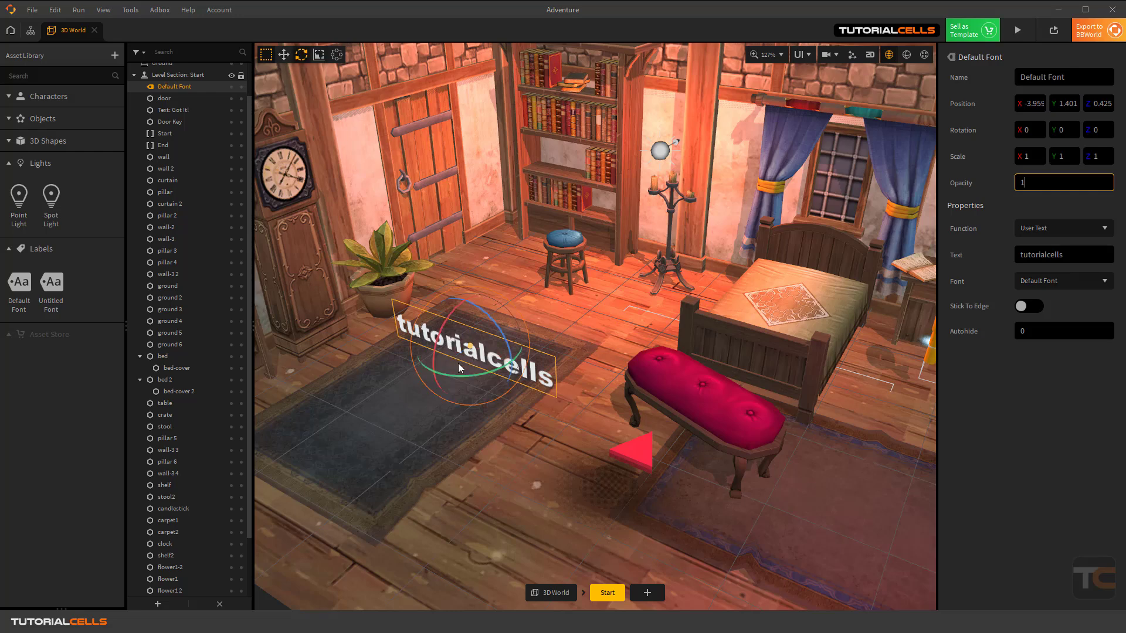
{"action": "mouse_move", "coordinate": [465, 376]}
{"action": "left_mouse_down"}
{"action": "mouse_move", "coordinate": [501, 364]}
{"action": "mouse_move", "coordinate": [453, 368]}
{"action": "mouse_move", "coordinate": [494, 363]}
{"action": "mouse_move", "coordinate": [478, 368]}
{"action": "left_mouse_up"}
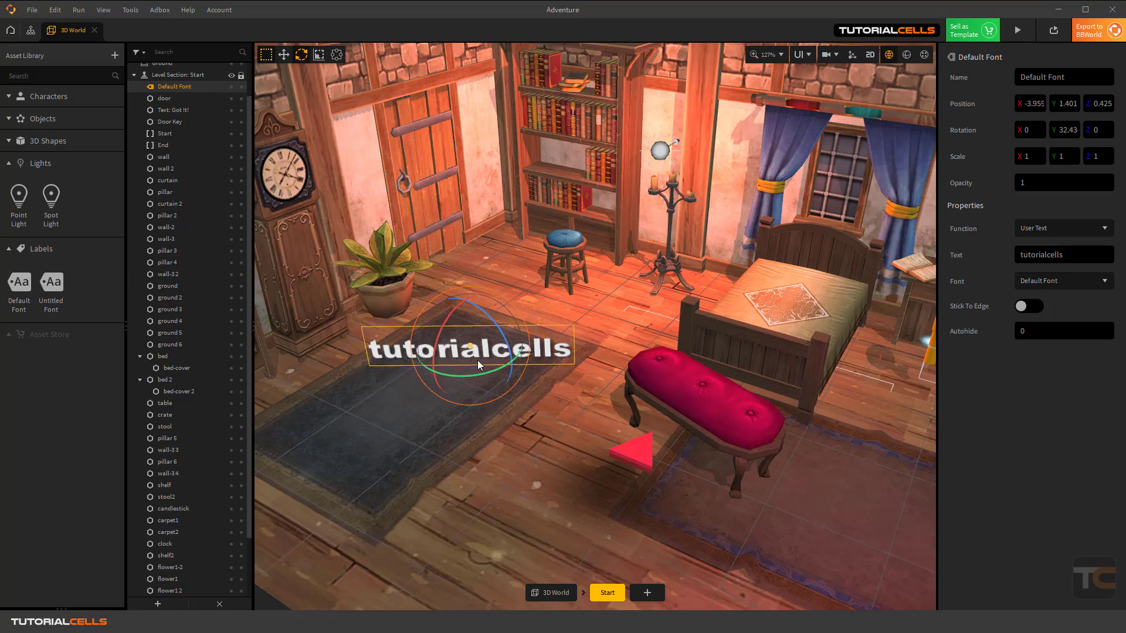
Try duplicating the "tutorialcells" label twice, deleting each copy.
{"action": "key", "text": "ctrl+d"}
{"action": "middle_click_drag", "start_coordinate": [477, 360], "coordinate": [532, 320]}
{"action": "scroll", "coordinate": [463, 369], "scroll_direction": "up", "scroll_amount": 3}
{"action": "key", "text": "Delete"}
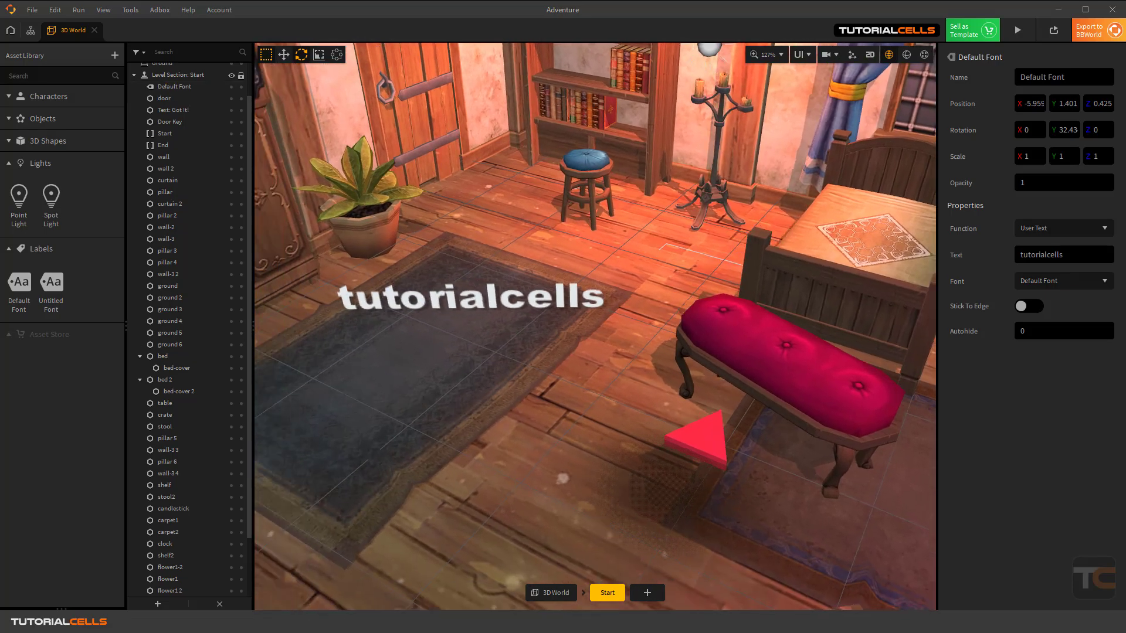
{"action": "right_click_drag", "start_coordinate": [532, 321], "coordinate": [561, 366]}
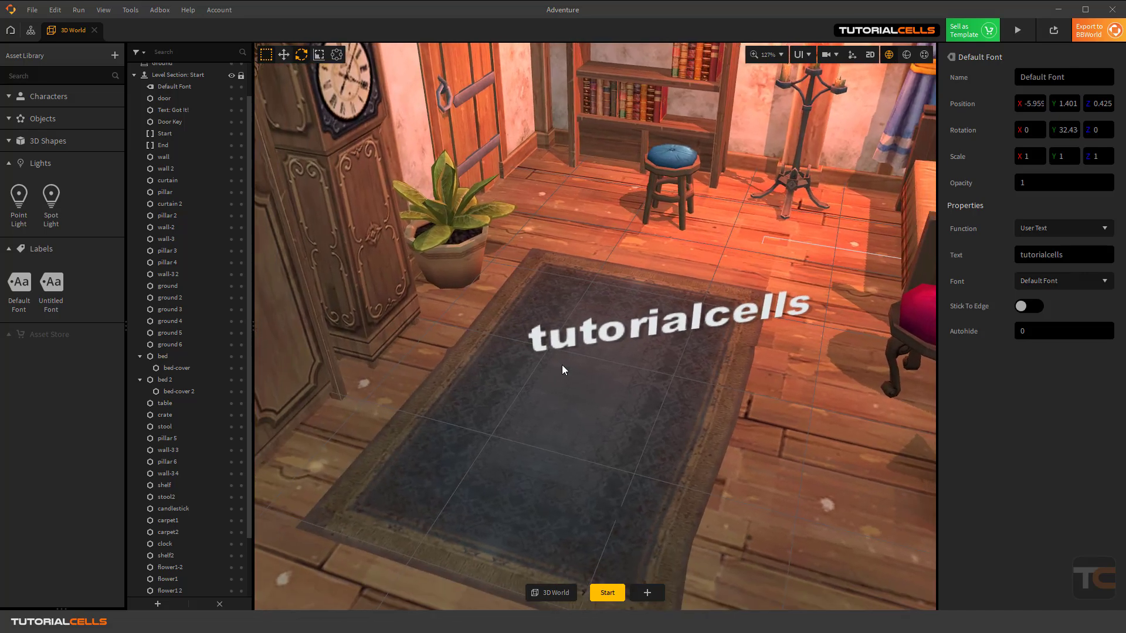
{"action": "key", "text": "ctrl+d"}
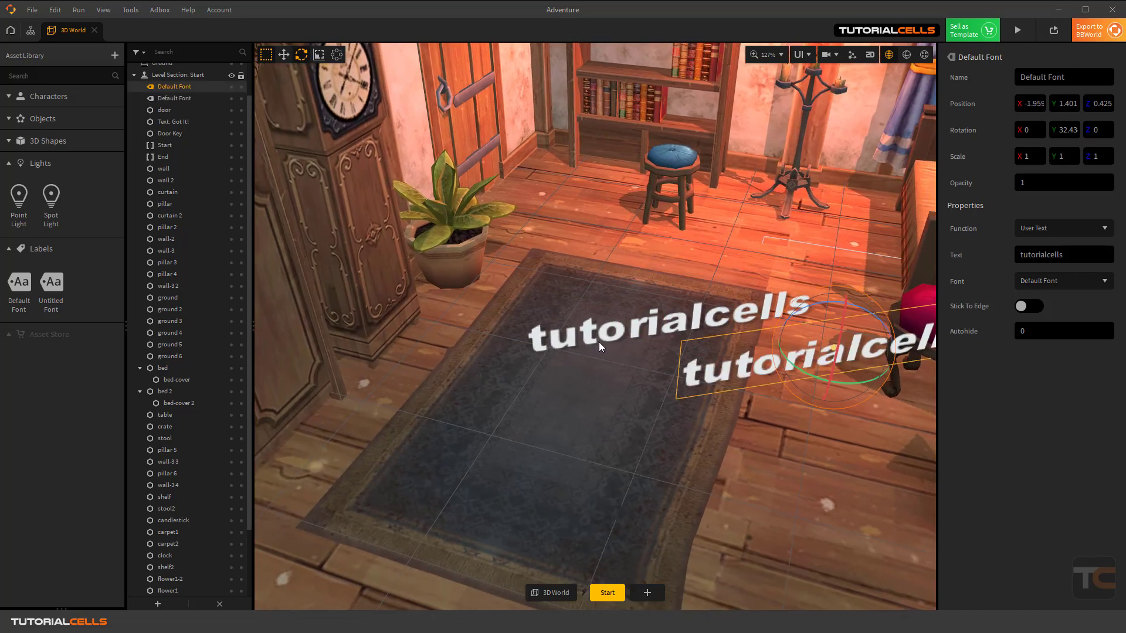
{"action": "key", "text": "Delete"}
Select the "tutorialcells" label, try Score as its function, and switch it back to User Text.
{"action": "left_click", "coordinate": [678, 329]}
{"action": "right_click_drag", "start_coordinate": [702, 340], "coordinate": [815, 360]}
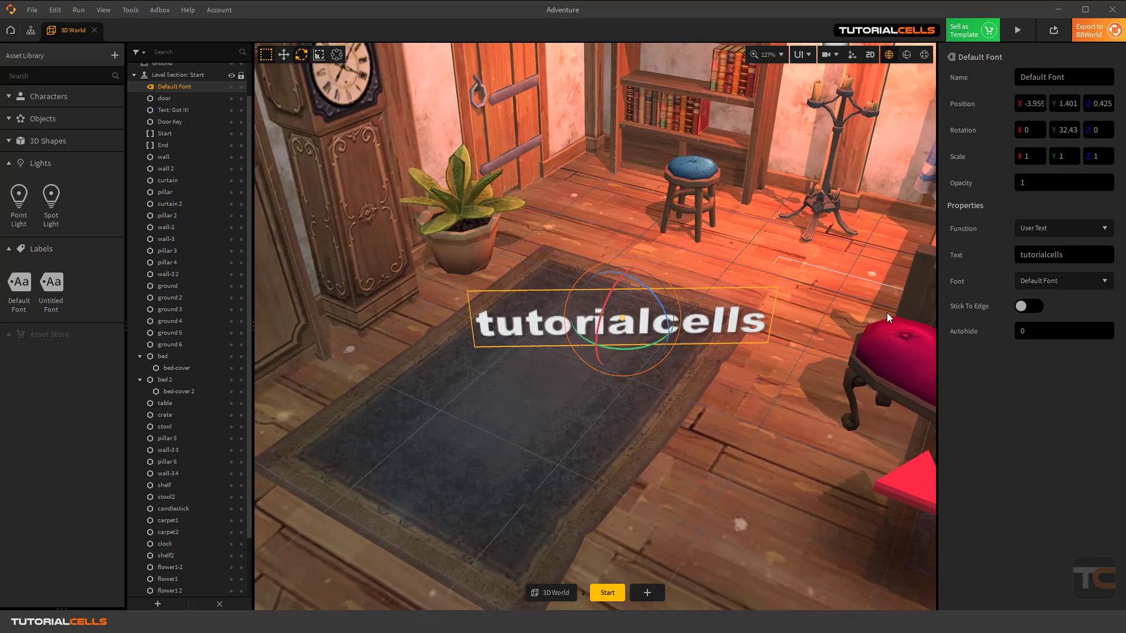
{"action": "left_click", "coordinate": [1037, 230]}
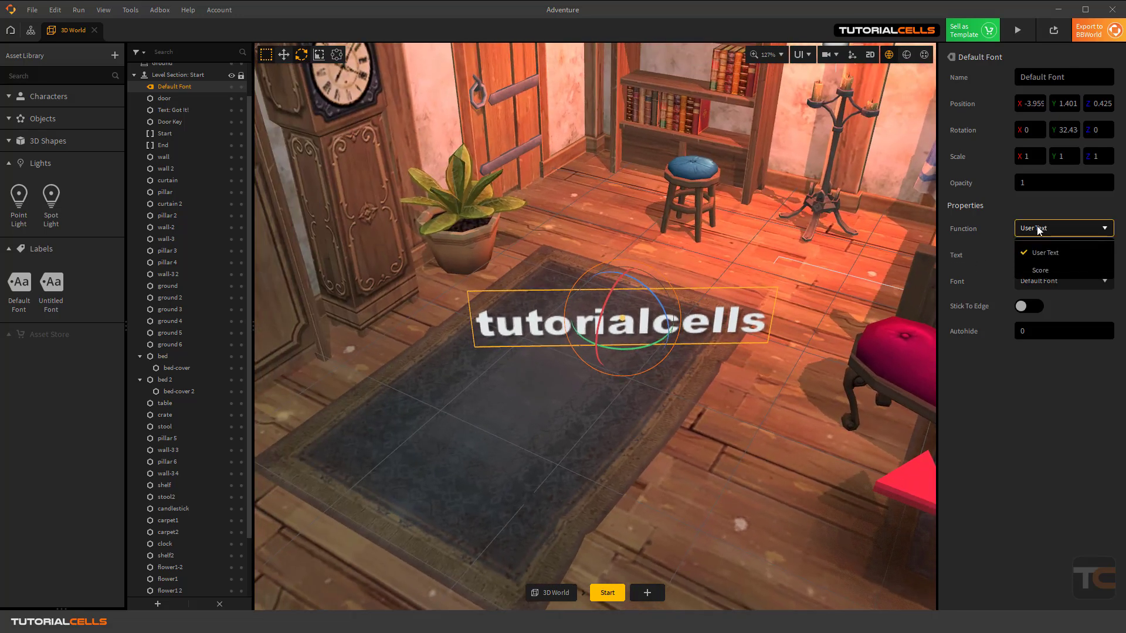
{"action": "left_click", "coordinate": [1029, 270]}
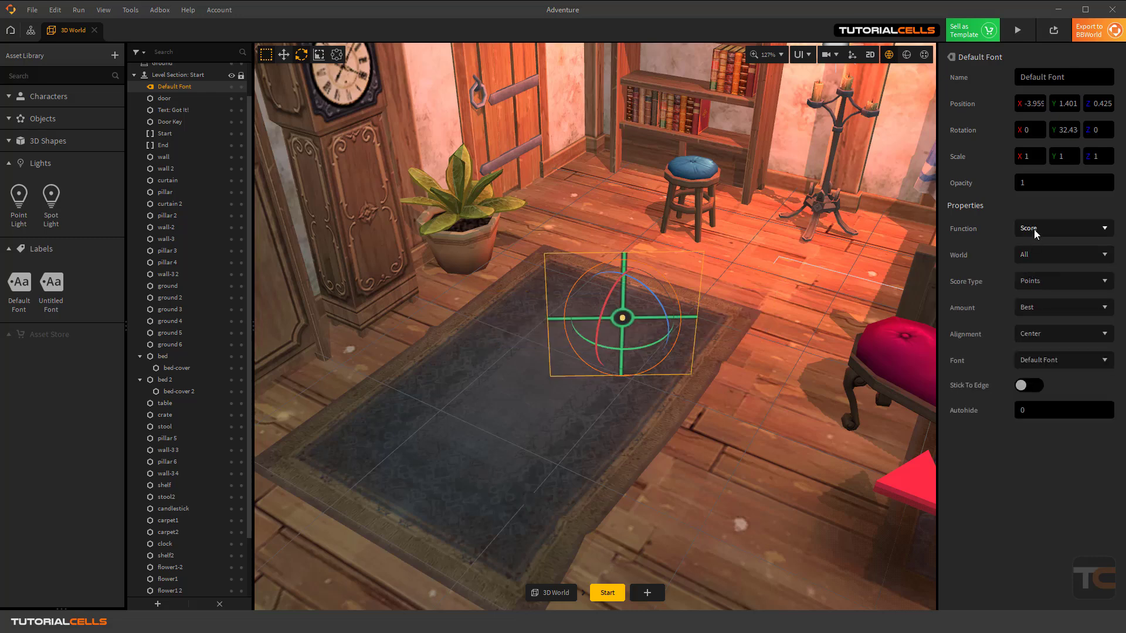
{"action": "left_click", "coordinate": [1036, 231]}
{"action": "left_click", "coordinate": [1037, 255]}
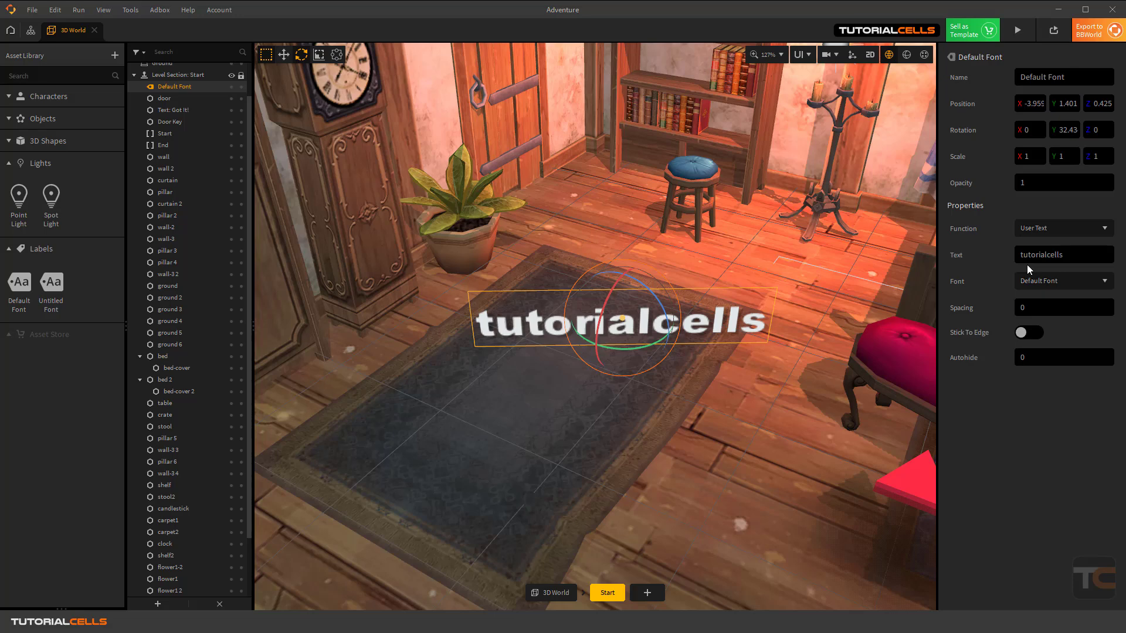
Try Untitled Font on the label and switch it back to Default Font.
{"action": "left_click", "coordinate": [1035, 280]}
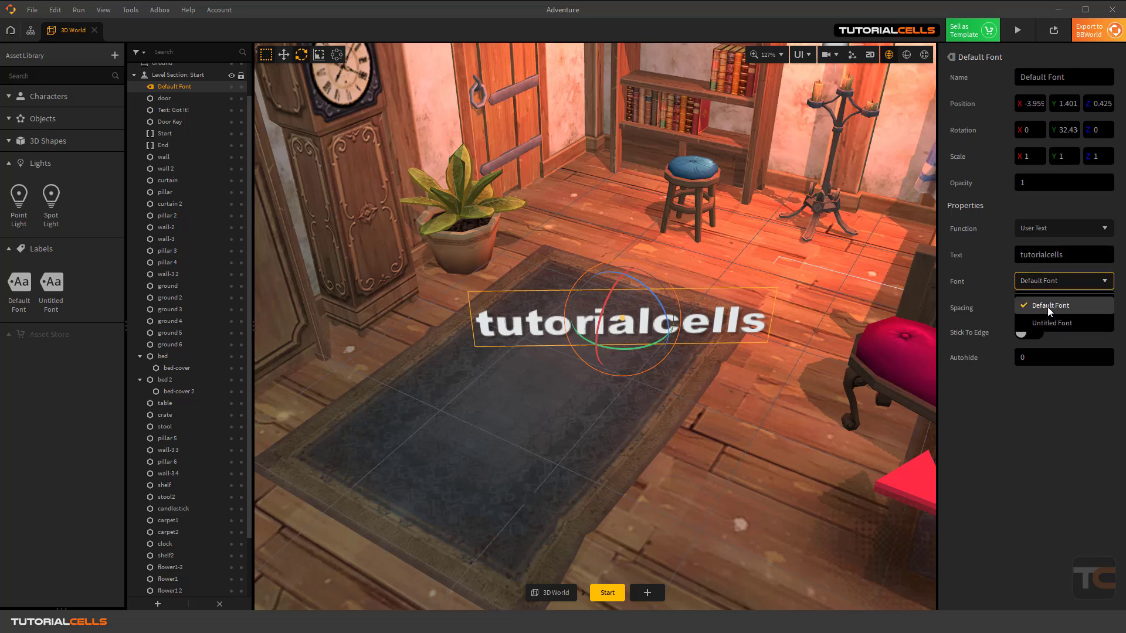
{"action": "left_click", "coordinate": [1051, 323]}
{"action": "left_click", "coordinate": [1047, 283]}
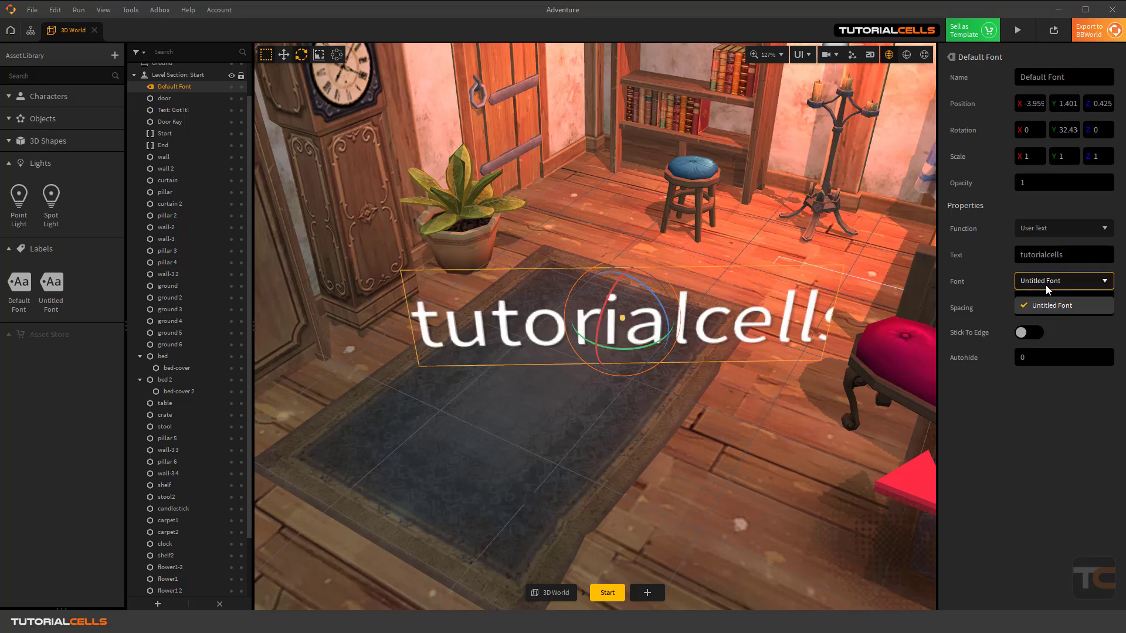
{"action": "left_click", "coordinate": [1054, 308]}
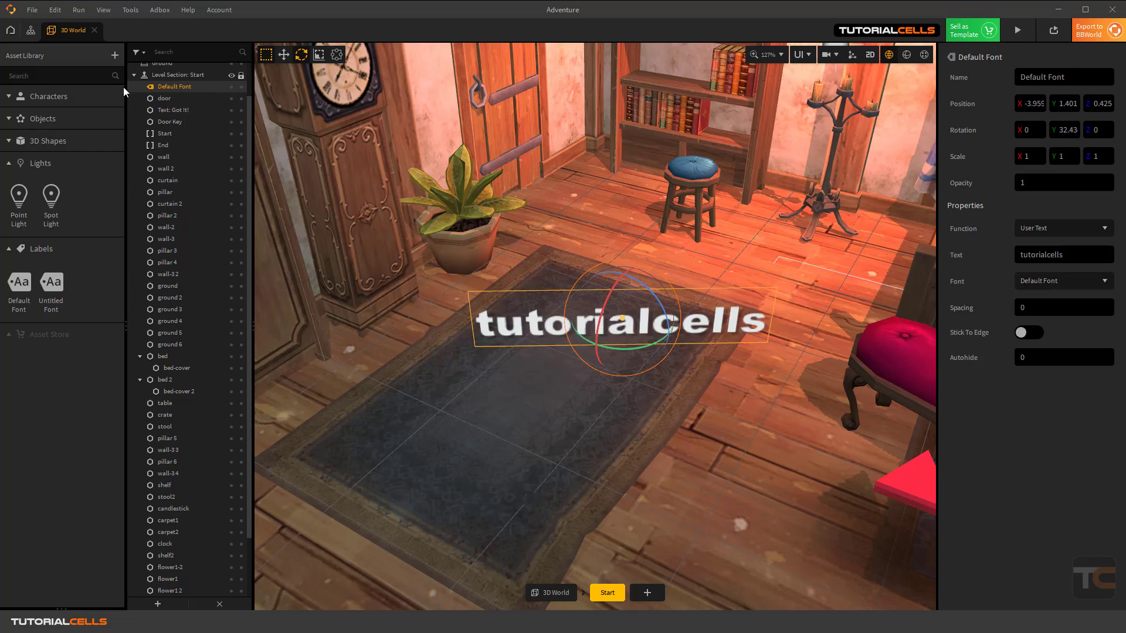
Try a letter spacing of 2 on the label and reset the spacing to 0.
{"action": "left_click", "coordinate": [979, 307]}
{"action": "type", "text": "2"}
{"action": "key", "text": "Return"}
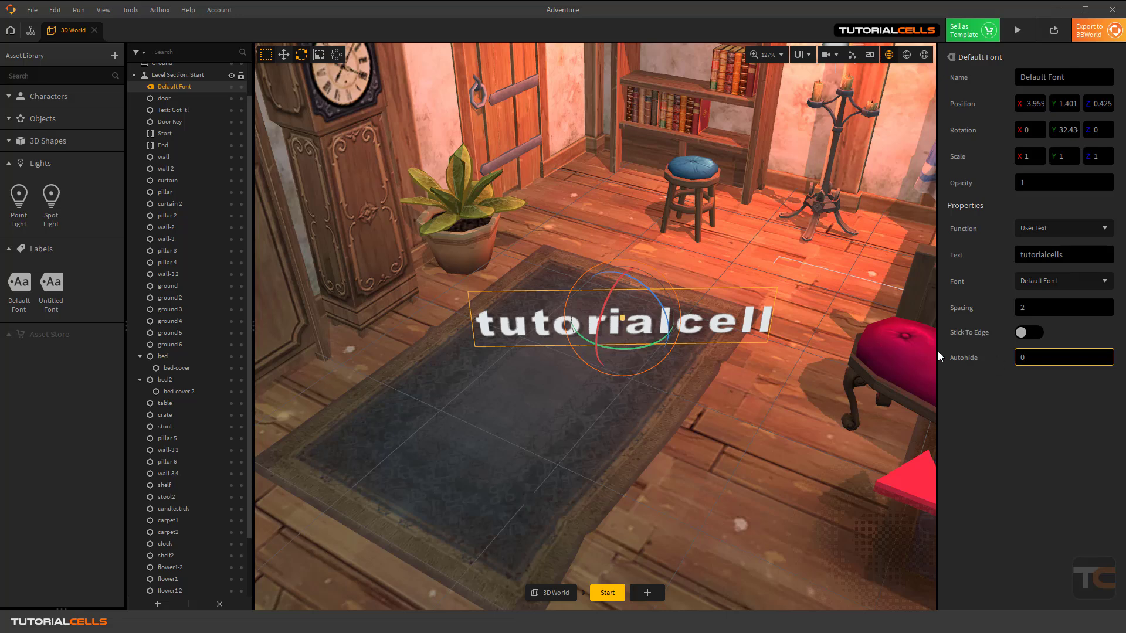
{"action": "left_click", "coordinate": [997, 314]}
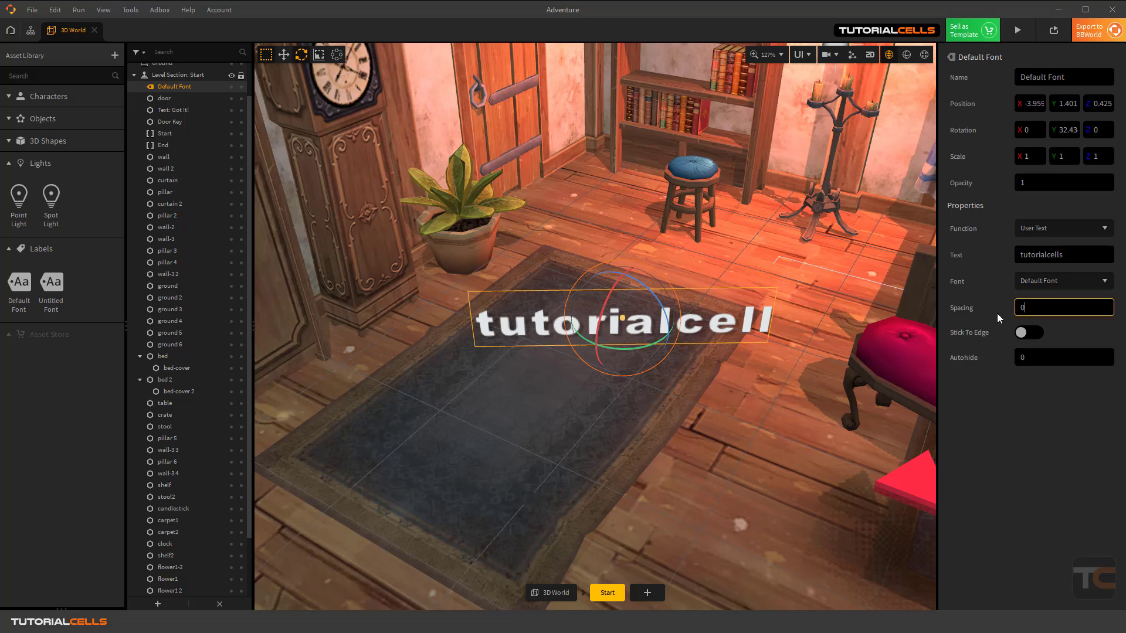
{"action": "key", "text": "Return"}
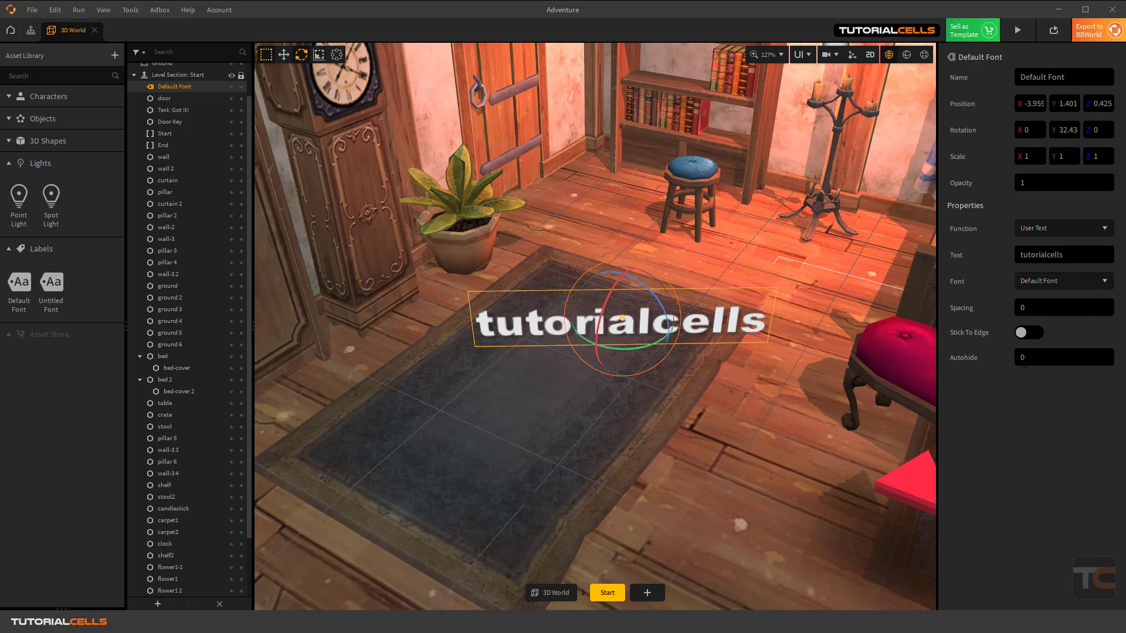
Set the label's Autohide to 2, run the game preview to check it, and close the preview.
{"action": "left_click", "coordinate": [1001, 362]}
{"action": "key", "text": "Return"}
{"action": "left_click", "coordinate": [1017, 31]}
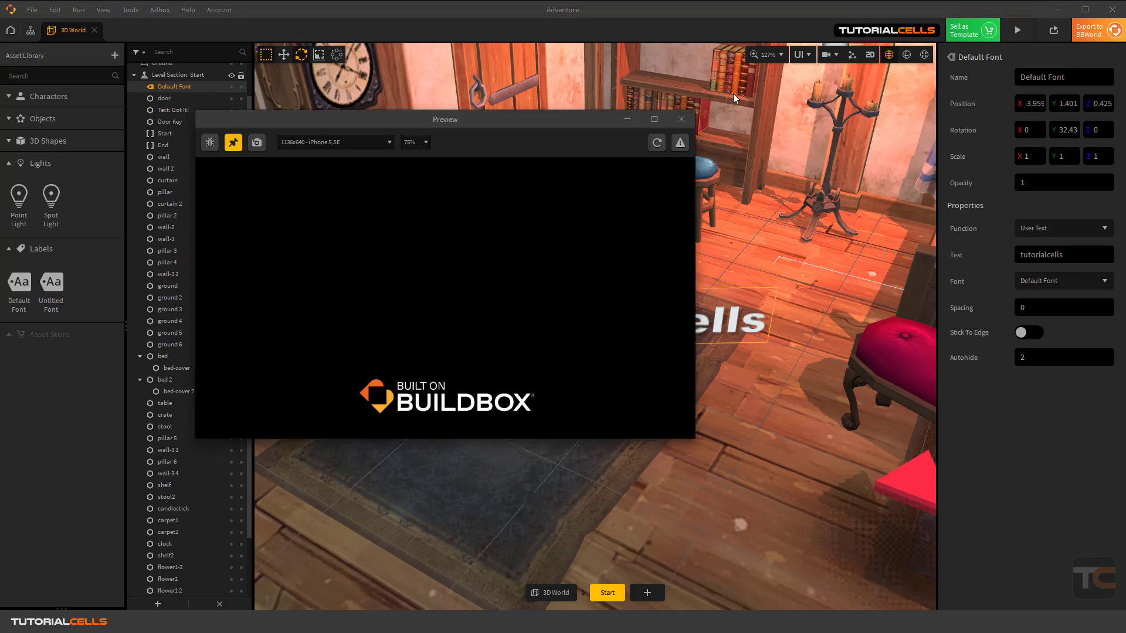
{"action": "left_click", "coordinate": [445, 338]}
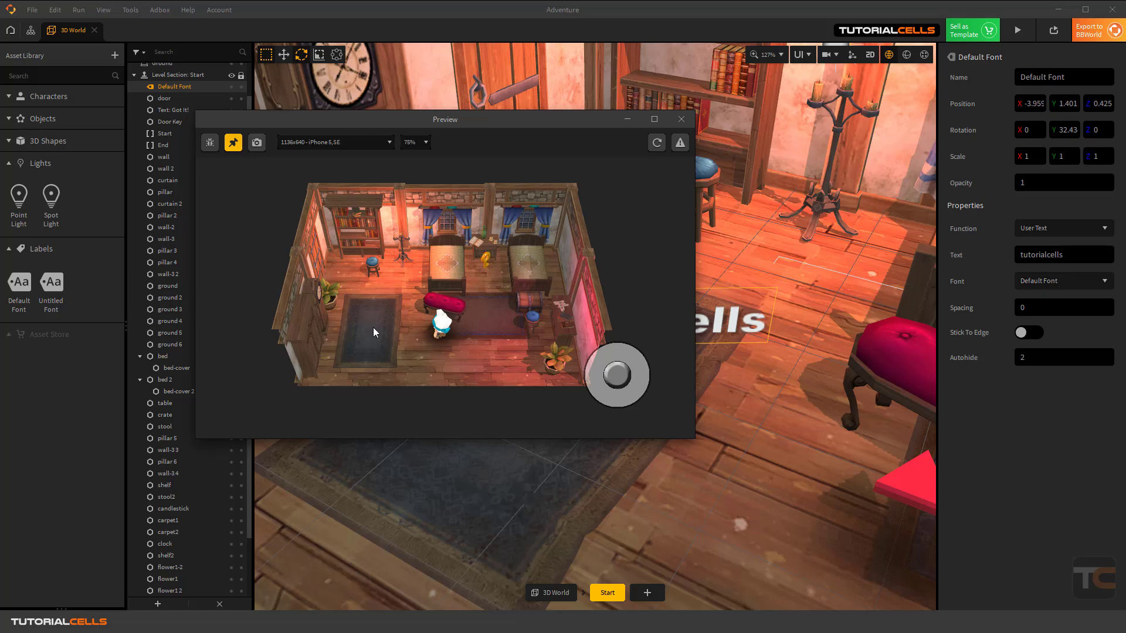
{"action": "left_click", "coordinate": [684, 121]}
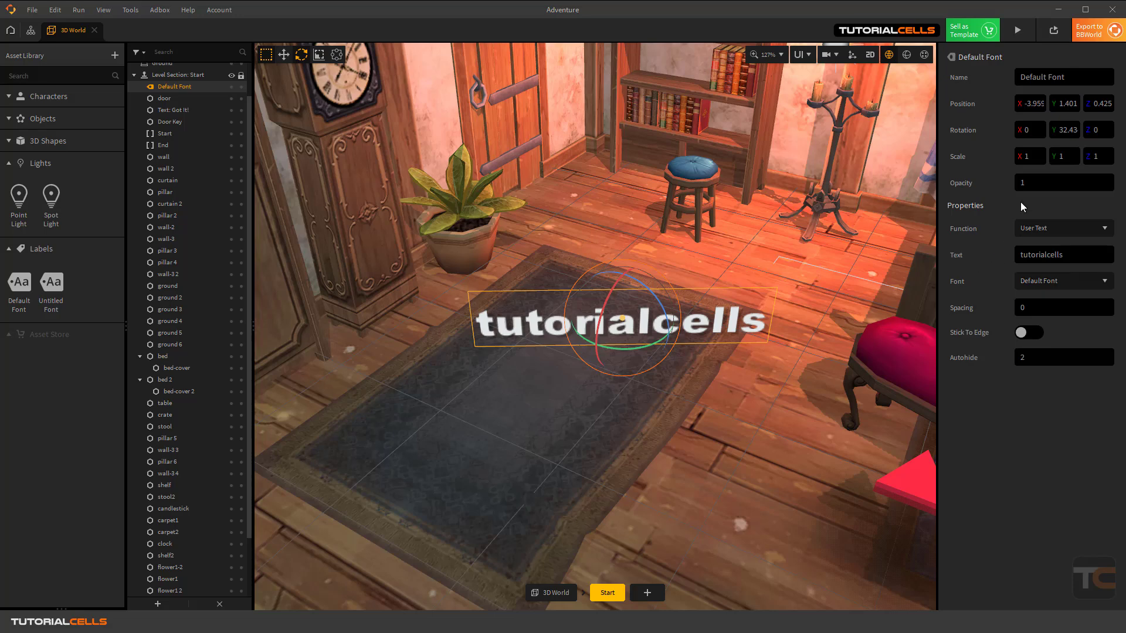
Try opacities of 0.2 and 0.5 on the label and restore its opacity to 1.
{"action": "double_click", "coordinate": [1020, 183]}
{"action": "type", "text": "0.2"}
{"action": "key", "text": "Return"}
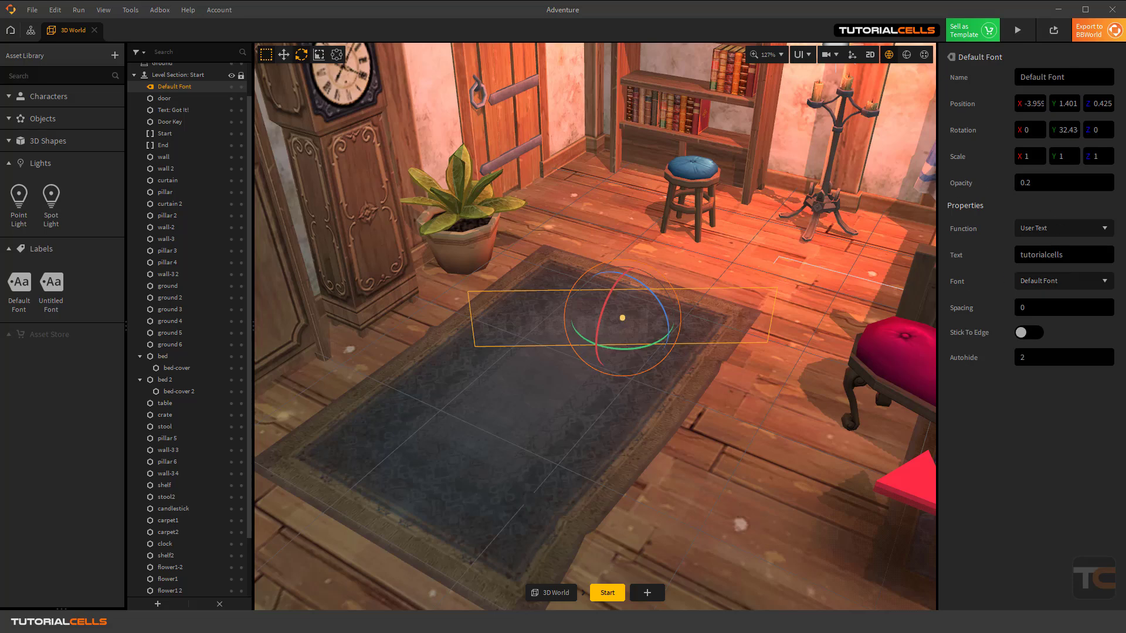
{"action": "double_click", "coordinate": [1015, 184]}
{"action": "type", "text": "0.5"}
{"action": "key", "text": "Return"}
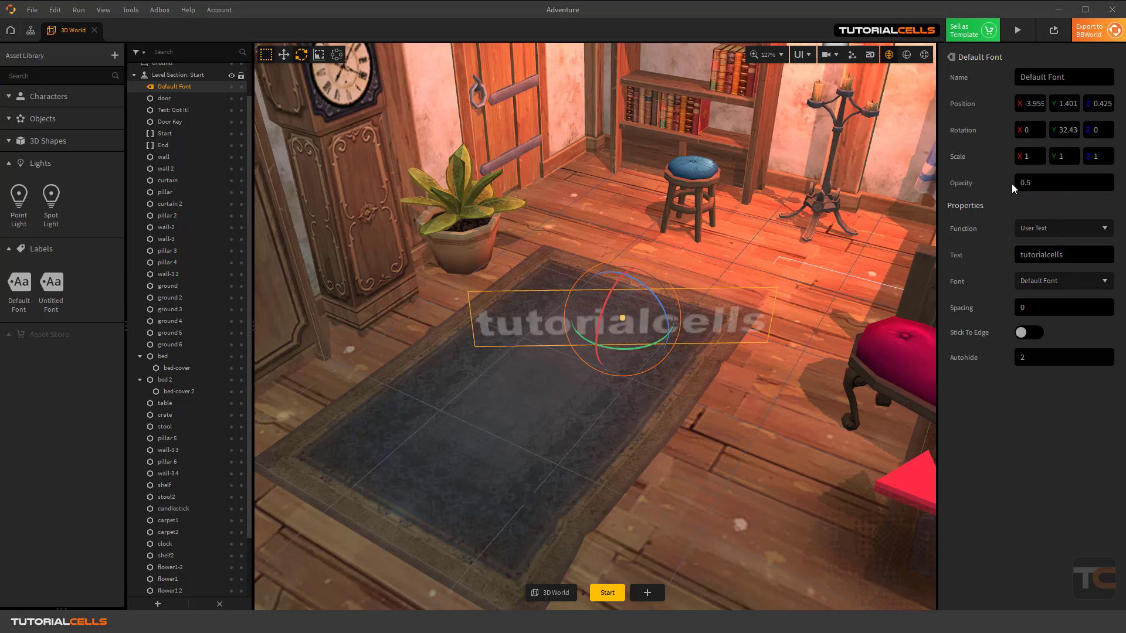
{"action": "double_click", "coordinate": [1020, 183]}
{"action": "type", "text": "1"}
{"action": "left_click", "coordinate": [1046, 231]}
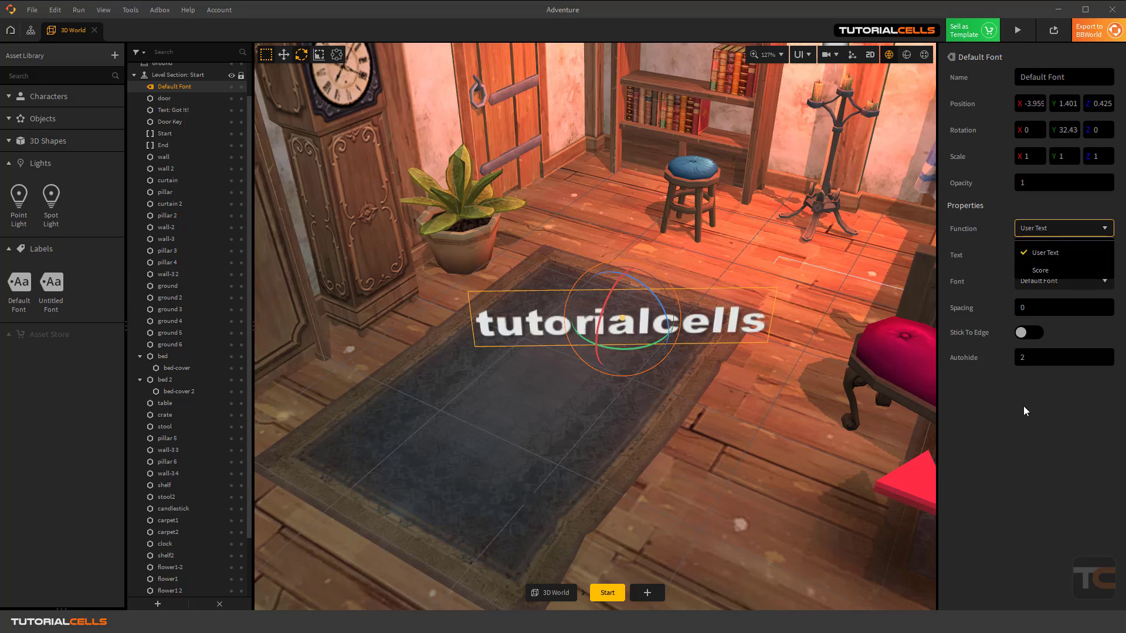
Open the UI Screen from the mind map and move the "Adventure" title up to about X 572, Y 530.
{"action": "left_click", "coordinate": [31, 31]}
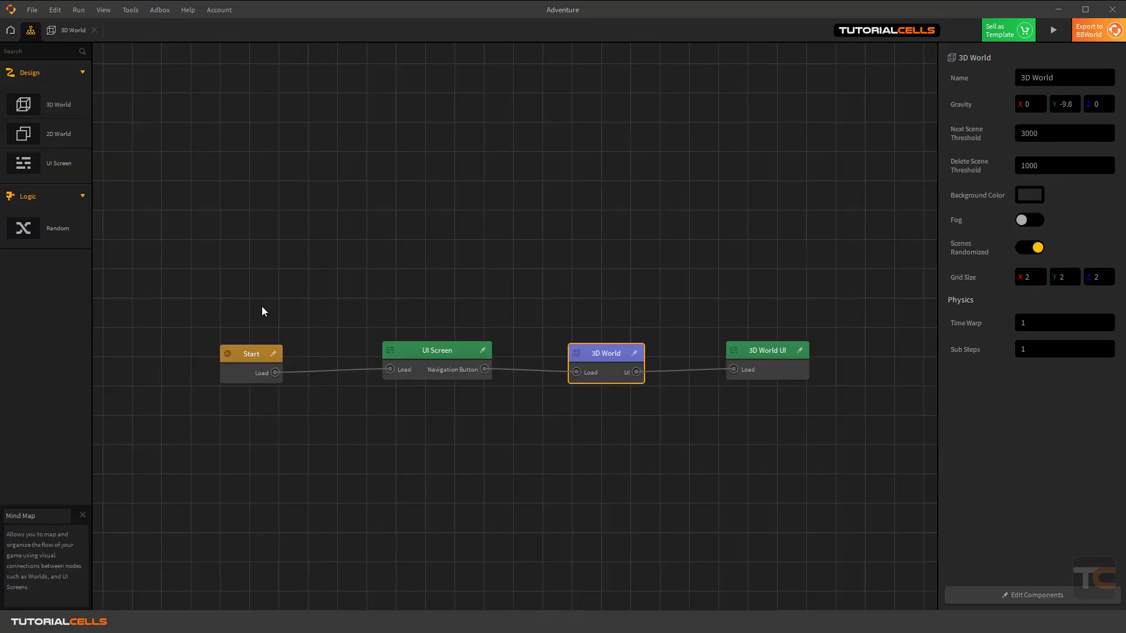
{"action": "double_click", "coordinate": [439, 353]}
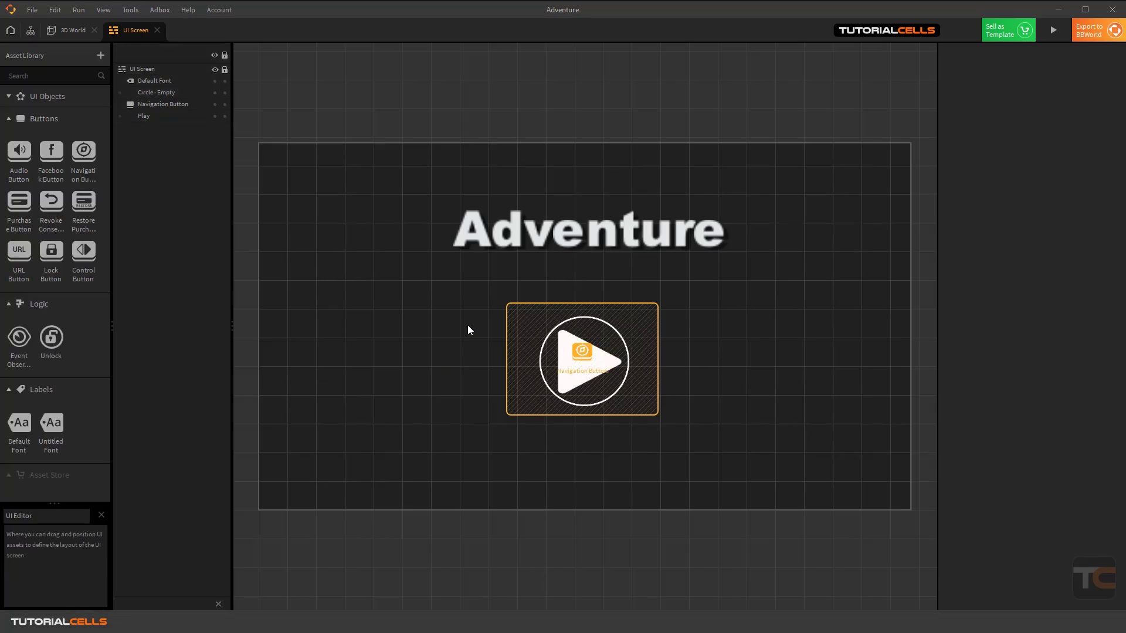
{"action": "left_click", "coordinate": [557, 238]}
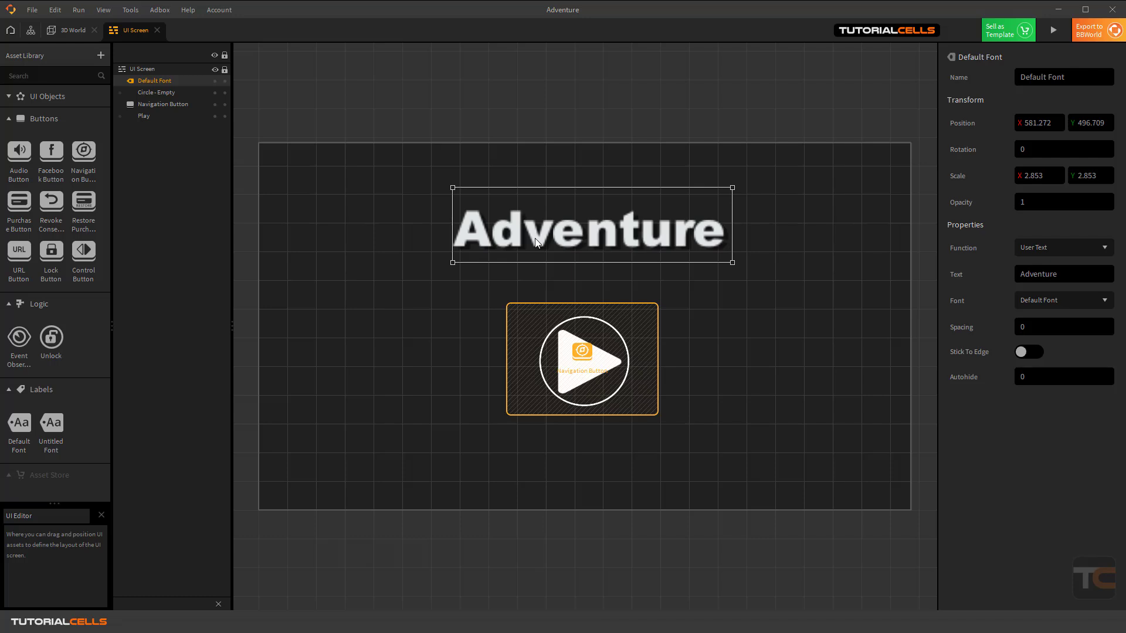
{"action": "left_click_drag", "start_coordinate": [537, 243], "coordinate": [533, 225]}
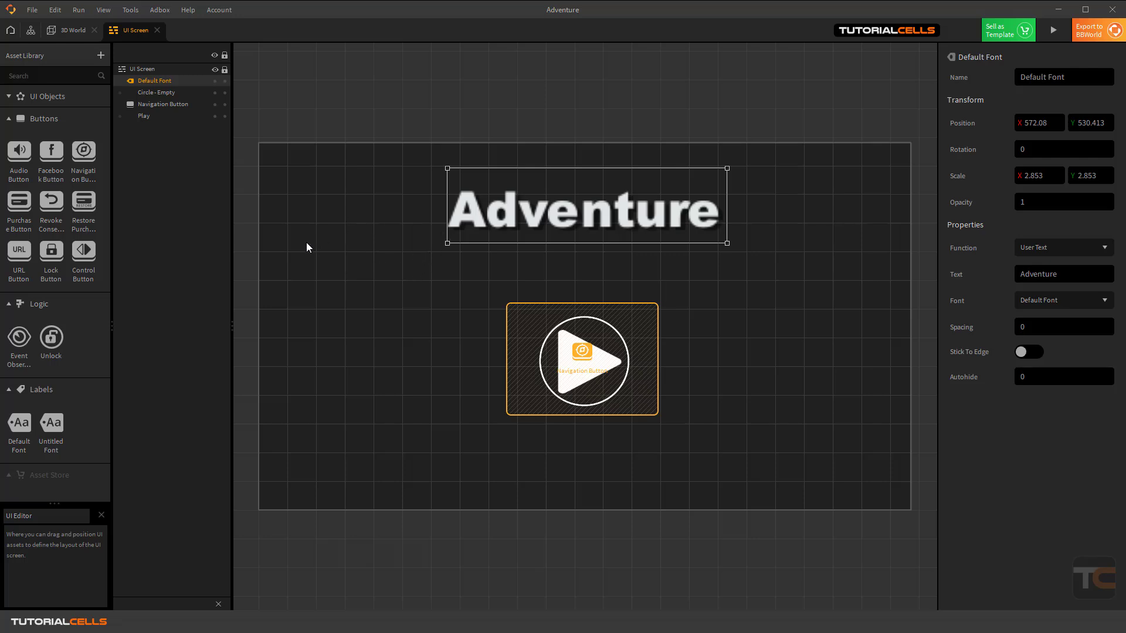
Check the function options available for the "Adventure" title and open the Font Editor.
{"action": "left_click", "coordinate": [1025, 248]}
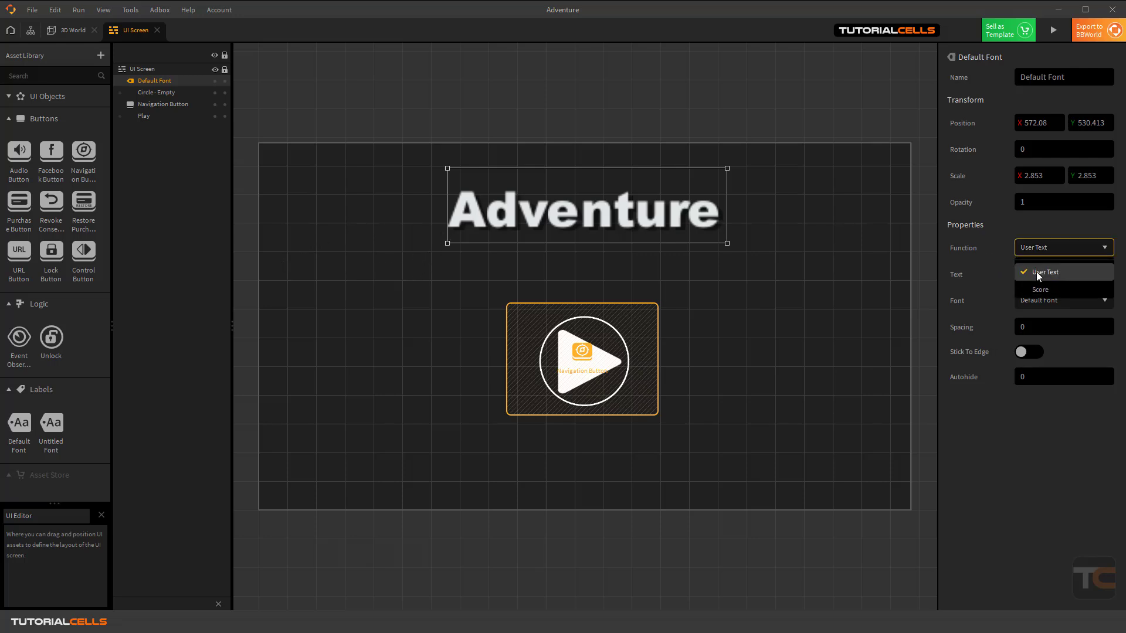
{"action": "left_click", "coordinate": [1026, 434]}
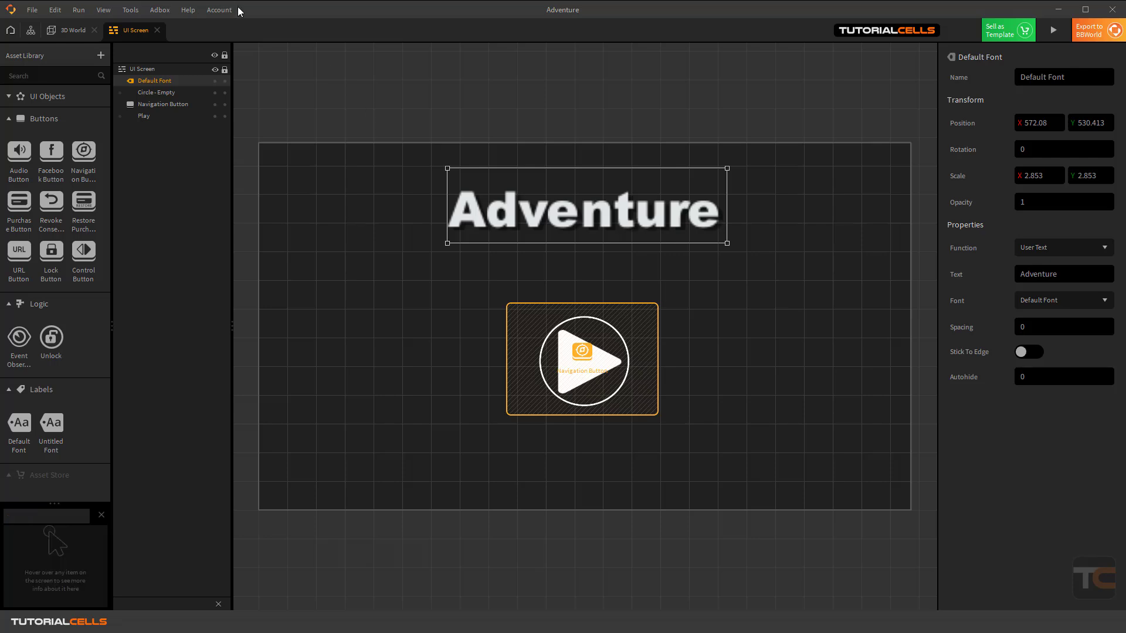
{"action": "left_click", "coordinate": [137, 11]}
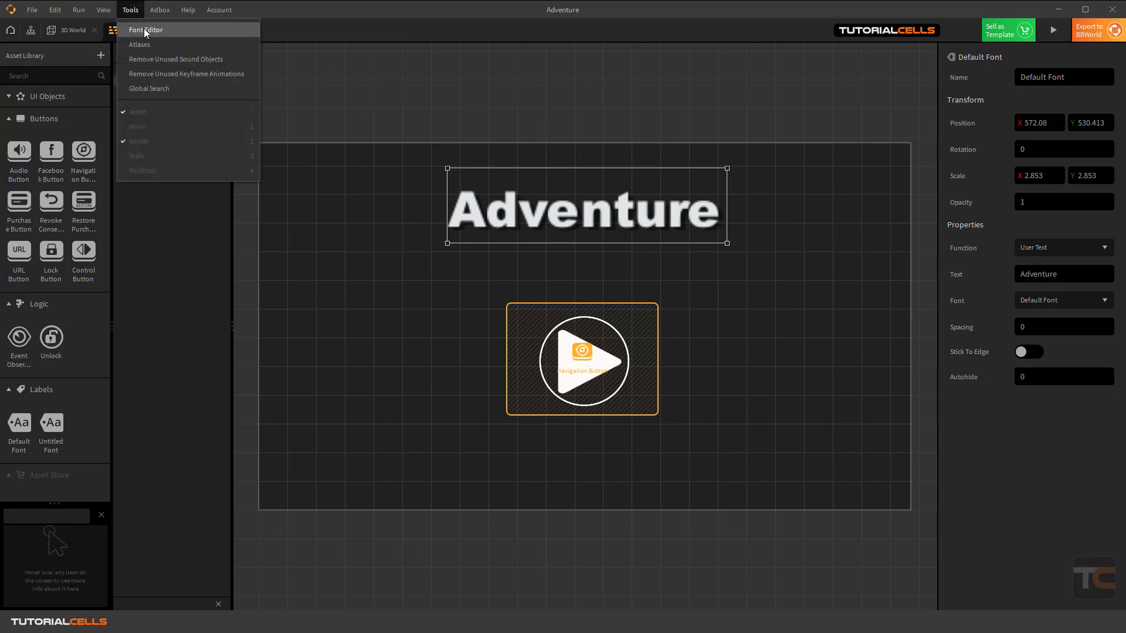
{"action": "left_click", "coordinate": [146, 31]}
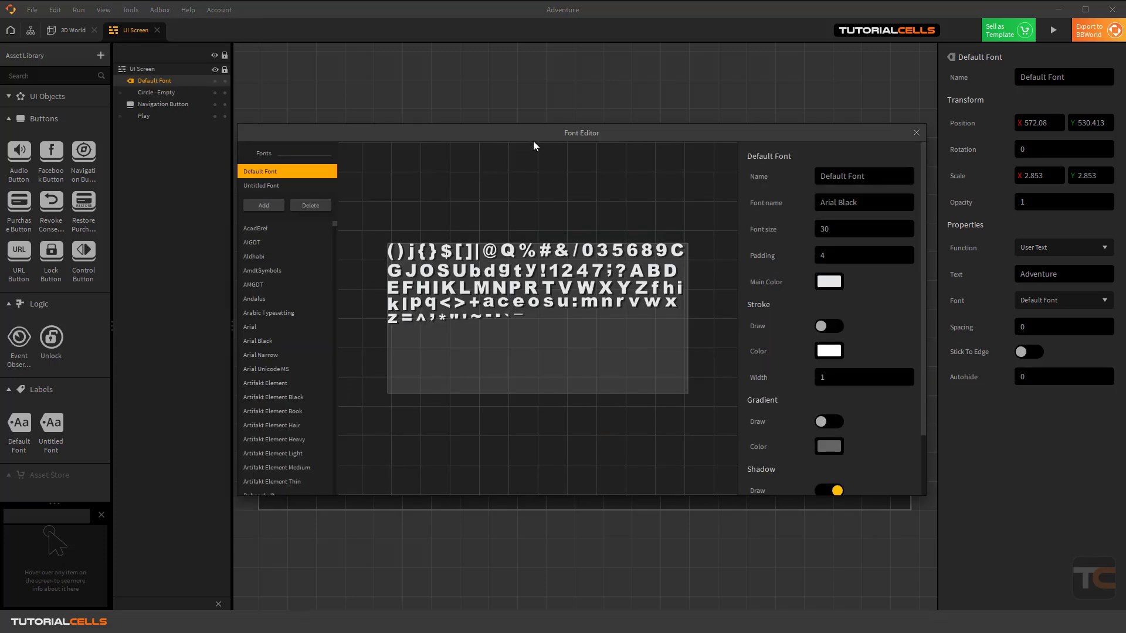
Browse the typefaces for Default Font, try Andalus, AMGDT, AmdtSymbols, Aldhabi and AIGDT, and apply AcadEref.
{"action": "left_click_drag", "start_coordinate": [533, 142], "coordinate": [563, 130]}
{"action": "scroll", "coordinate": [310, 248], "scroll_direction": "down", "scroll_amount": 3}
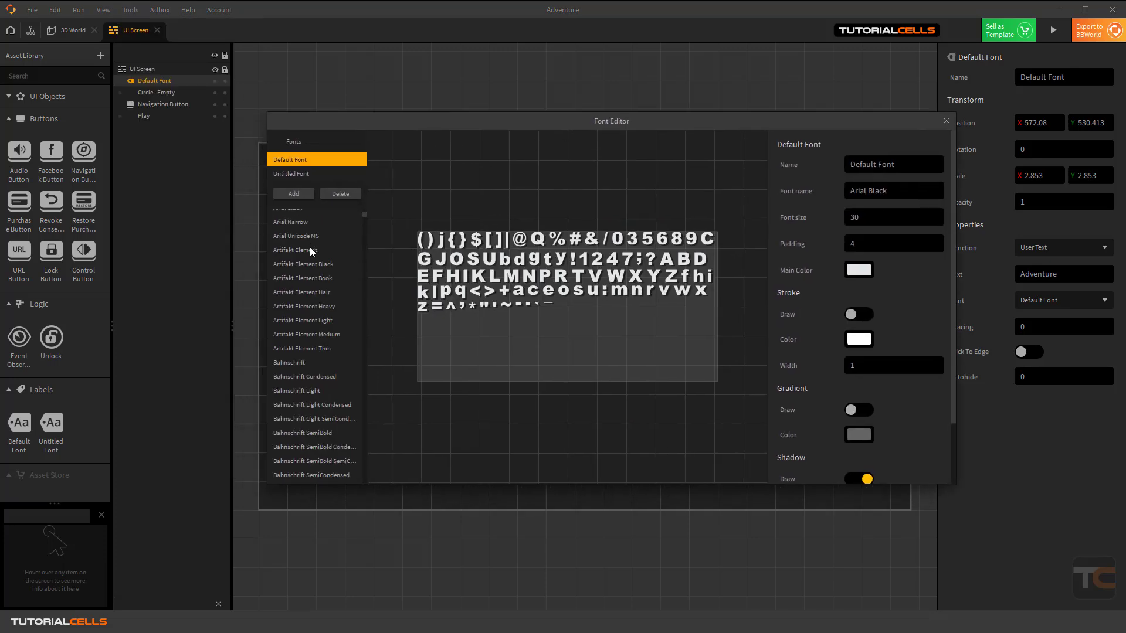
{"action": "scroll", "coordinate": [309, 252], "scroll_direction": "down", "scroll_amount": 10}
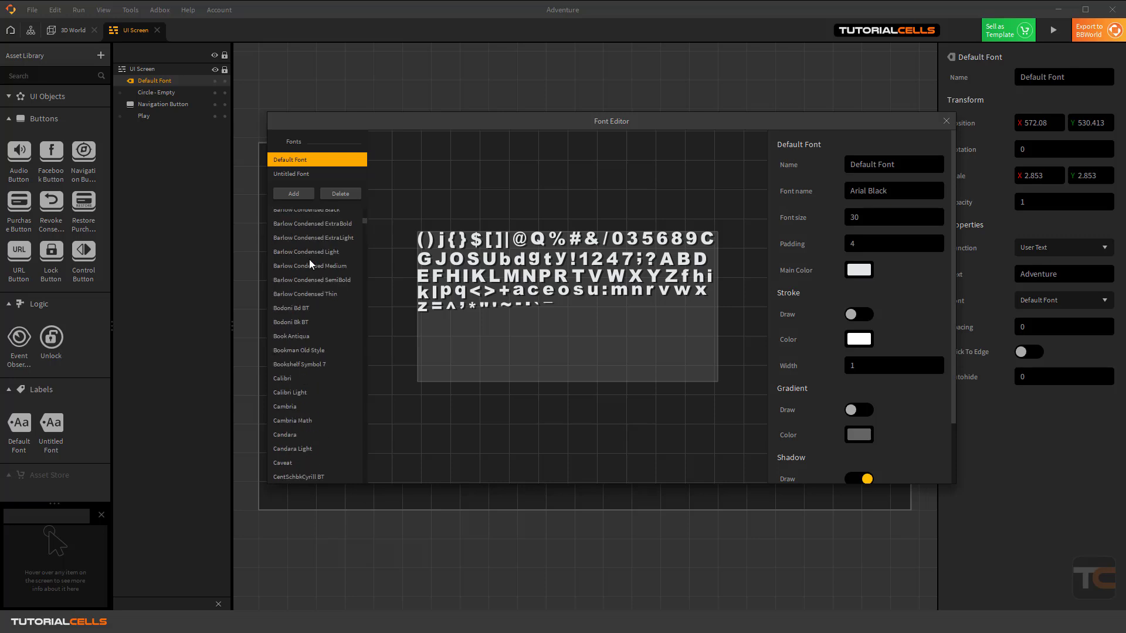
{"action": "scroll", "coordinate": [309, 259], "scroll_direction": "up", "scroll_amount": 10}
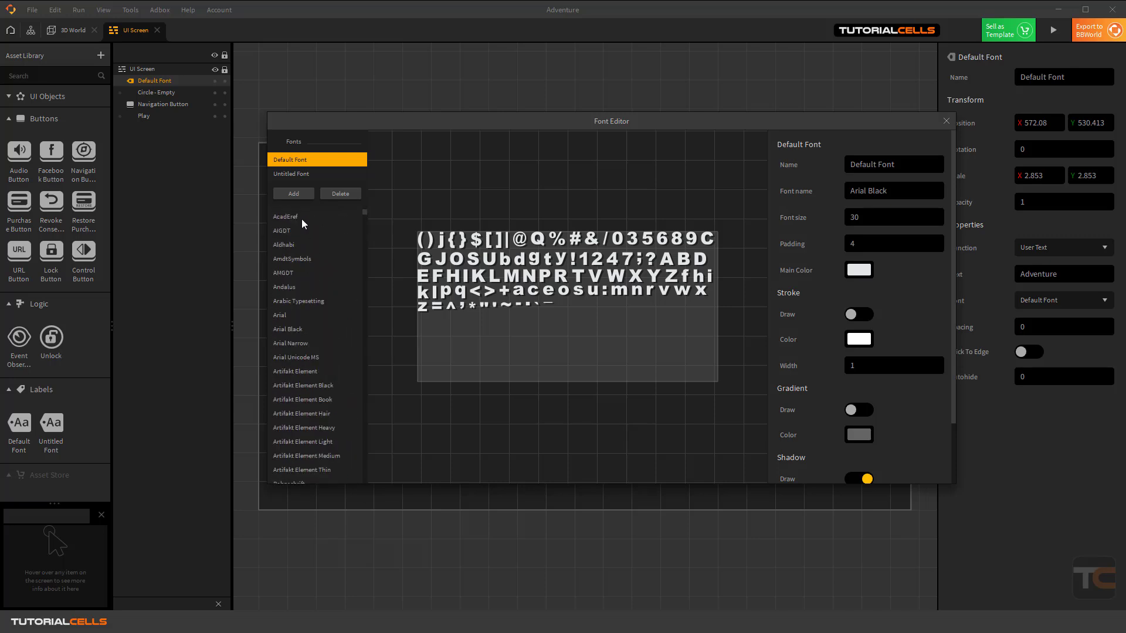
{"action": "left_click", "coordinate": [295, 286]}
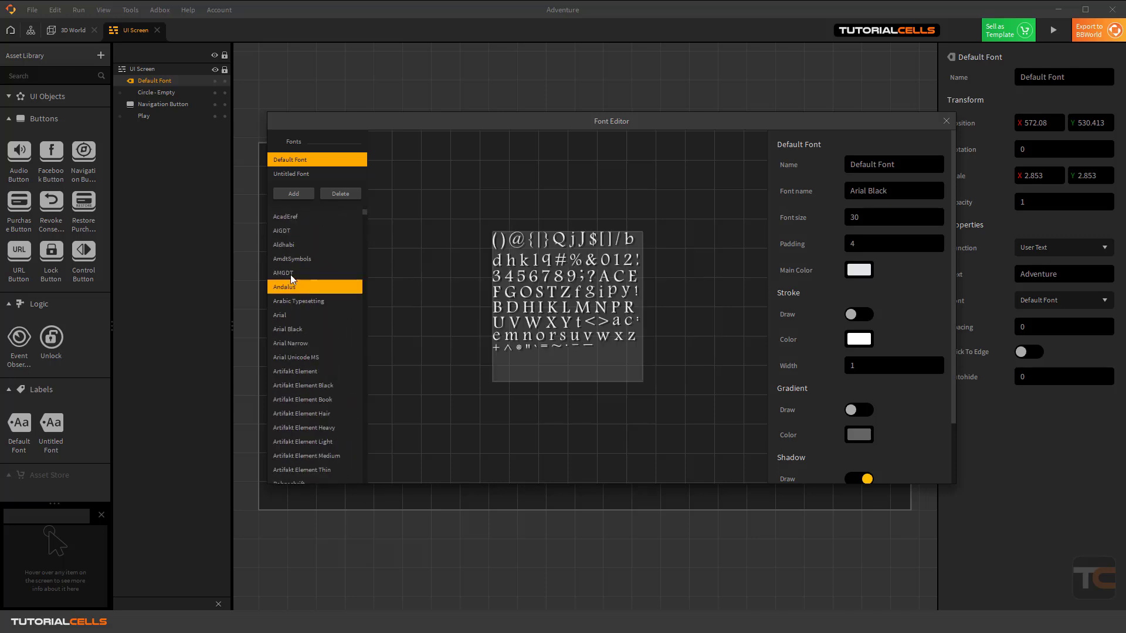
{"action": "left_click", "coordinate": [291, 274]}
{"action": "left_click", "coordinate": [293, 259]}
{"action": "left_click", "coordinate": [295, 243]}
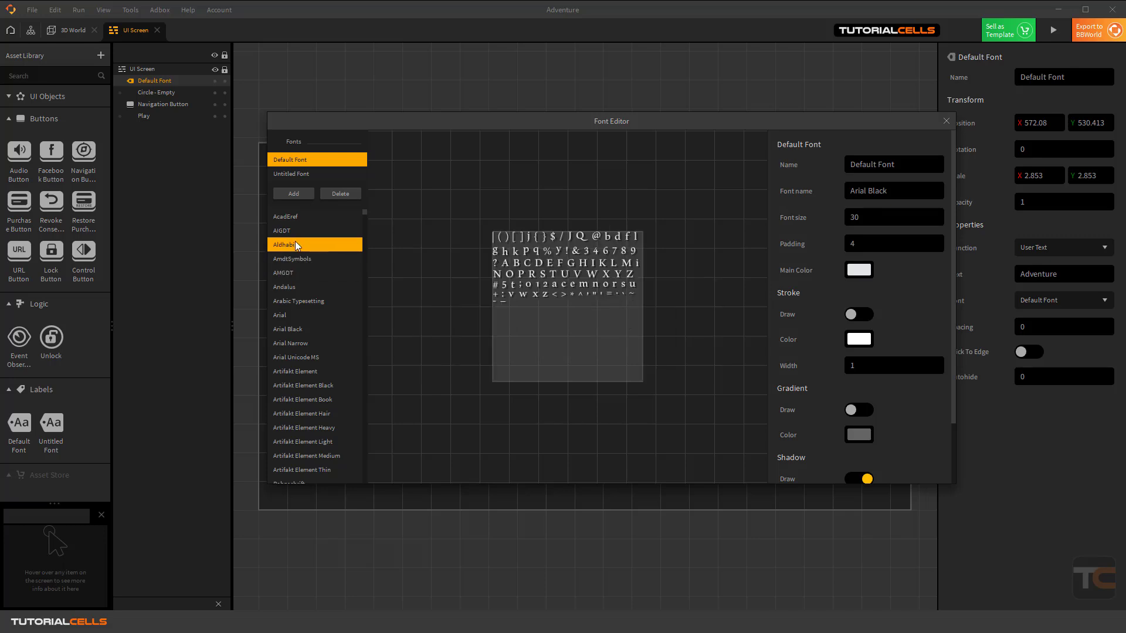
{"action": "left_click", "coordinate": [298, 231]}
{"action": "left_click", "coordinate": [300, 217]}
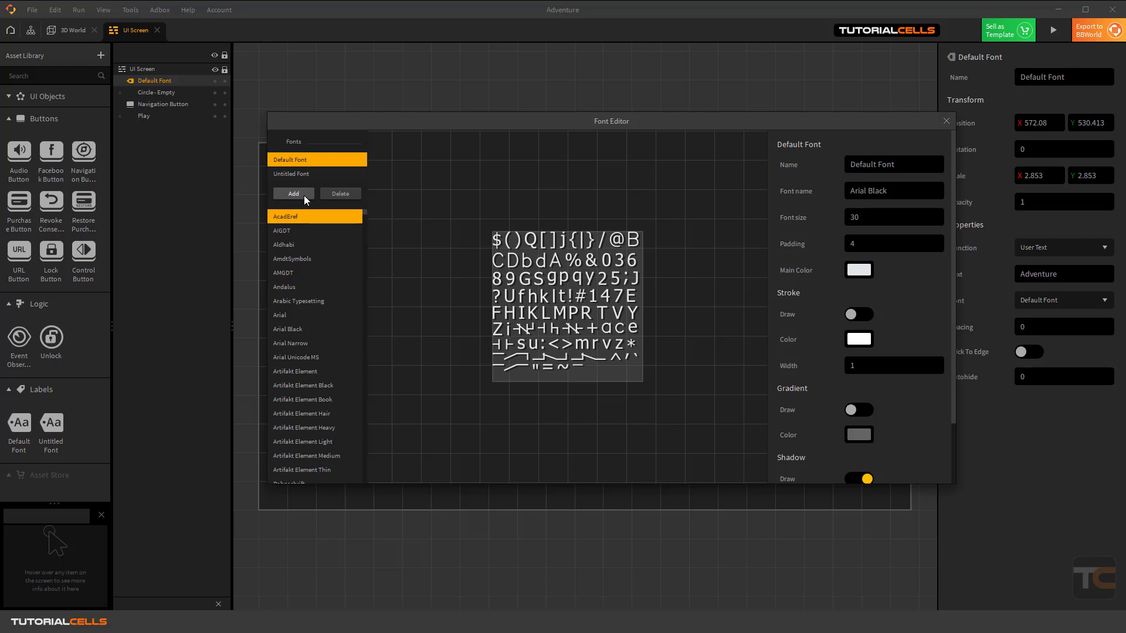
Add a new font named hjk and check the font options available for the "Adventure" title.
{"action": "left_click", "coordinate": [303, 177]}
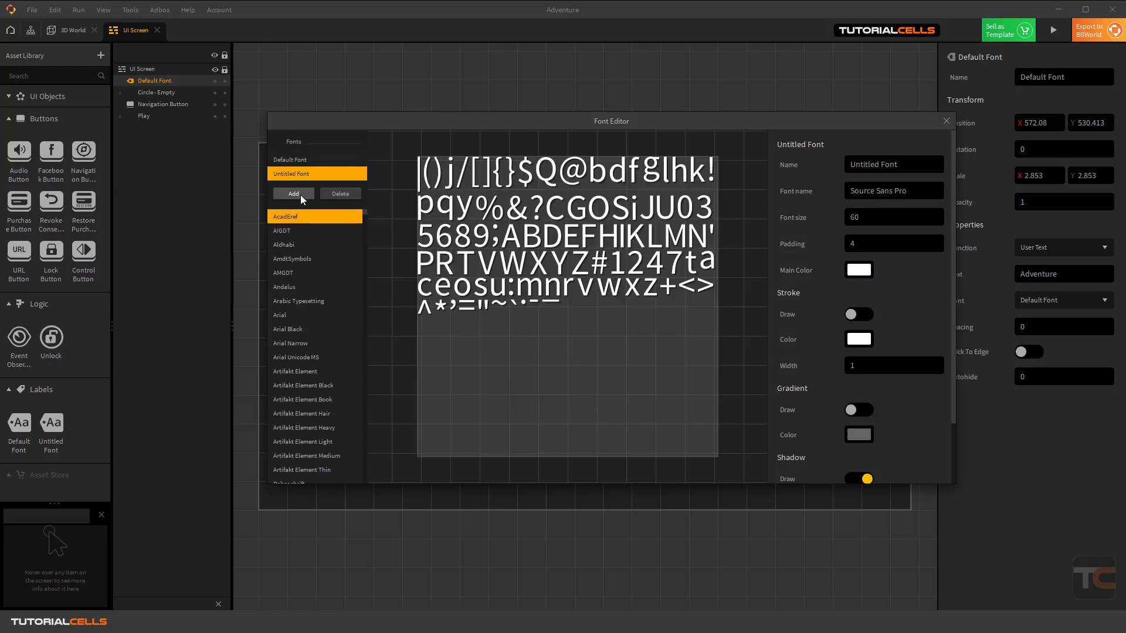
{"action": "left_click", "coordinate": [300, 195]}
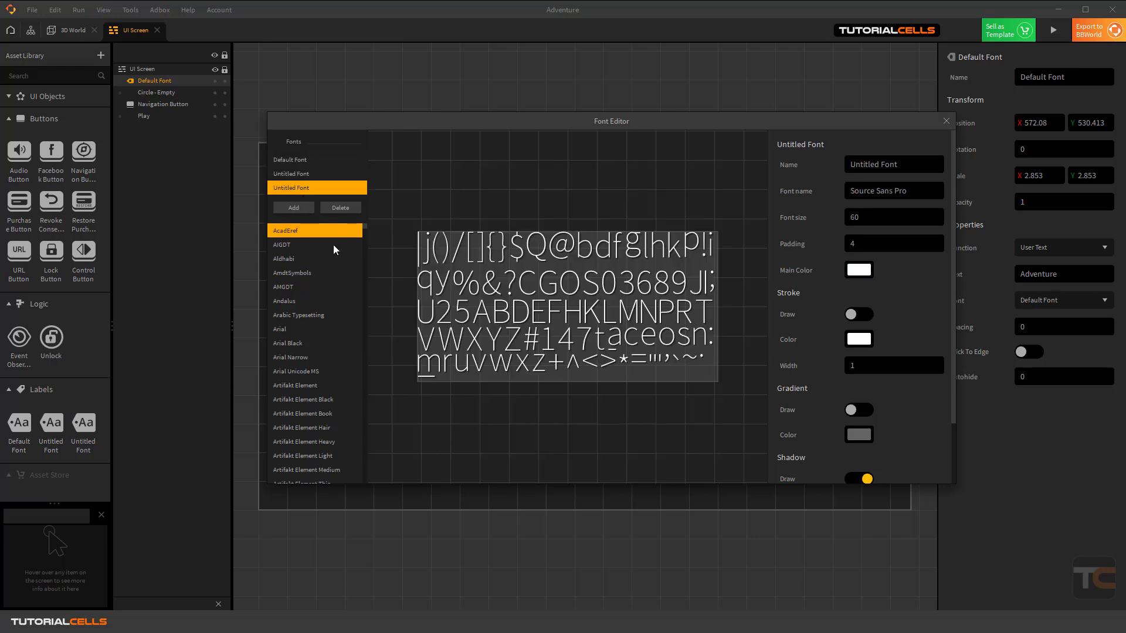
{"action": "left_click_drag", "start_coordinate": [897, 165], "coordinate": [828, 172]}
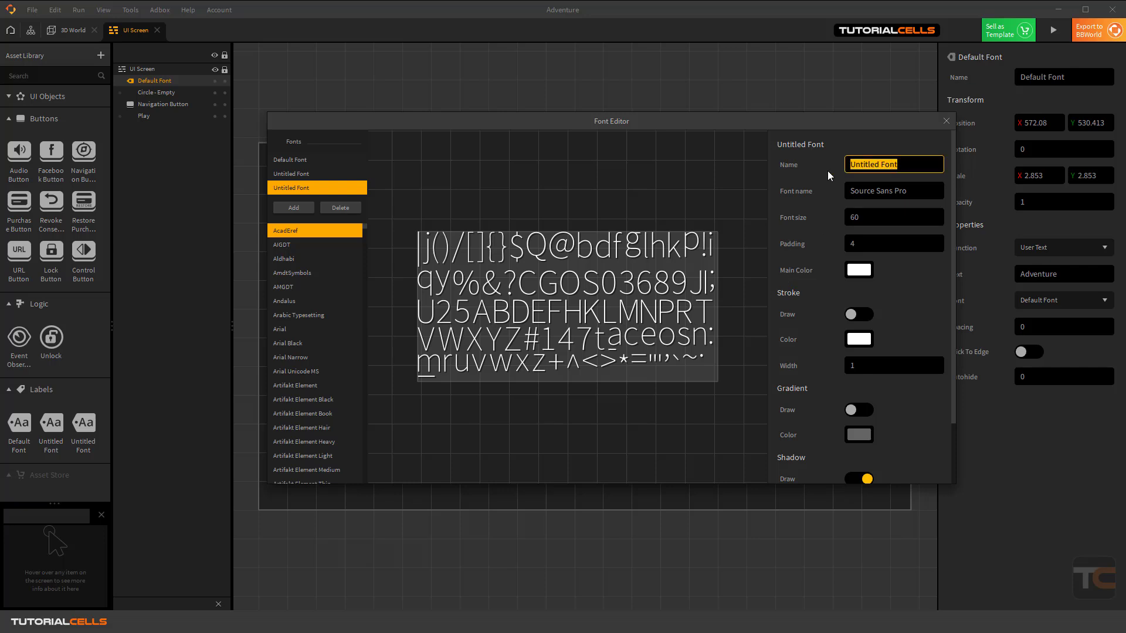
{"action": "type", "text": "hjk"}
{"action": "key", "text": "Return"}
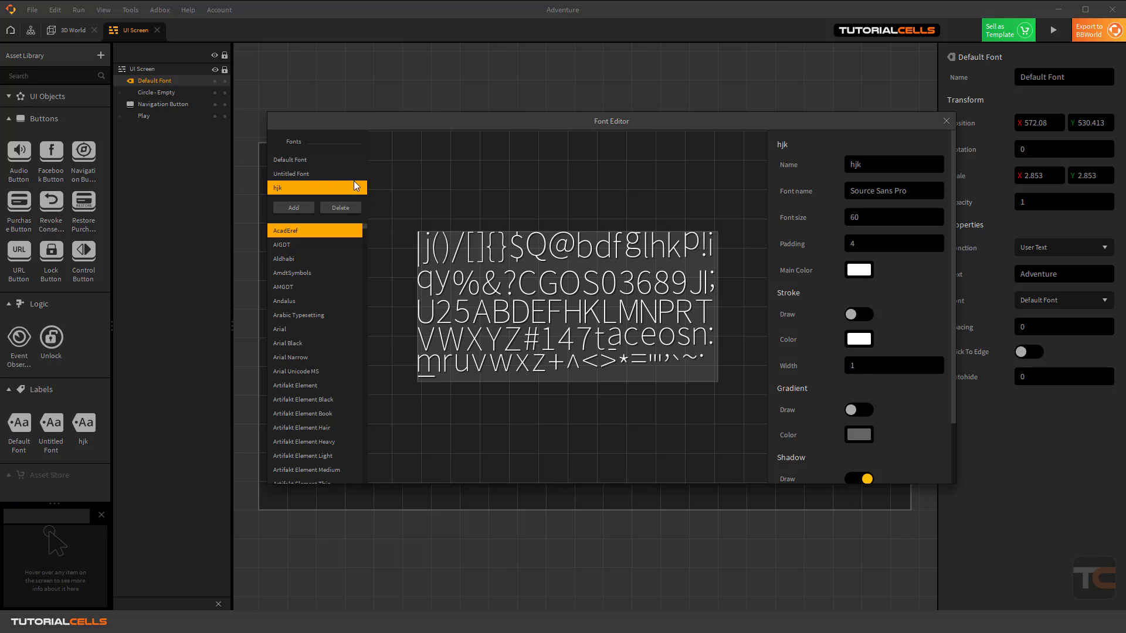
{"action": "left_click", "coordinate": [1040, 301]}
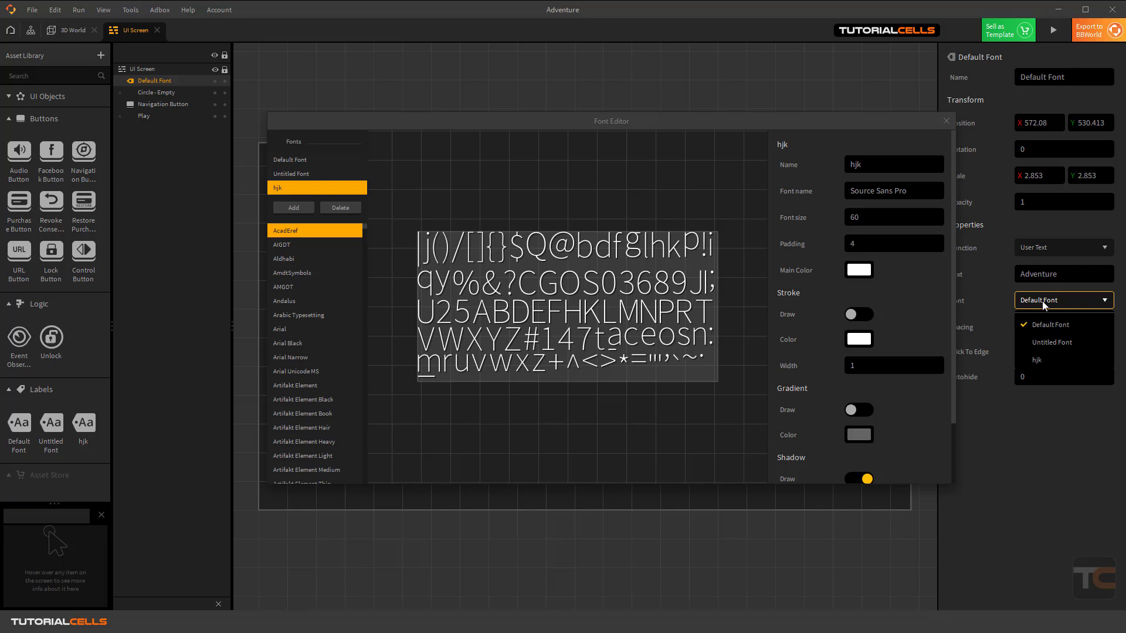
{"action": "left_click", "coordinate": [1062, 451]}
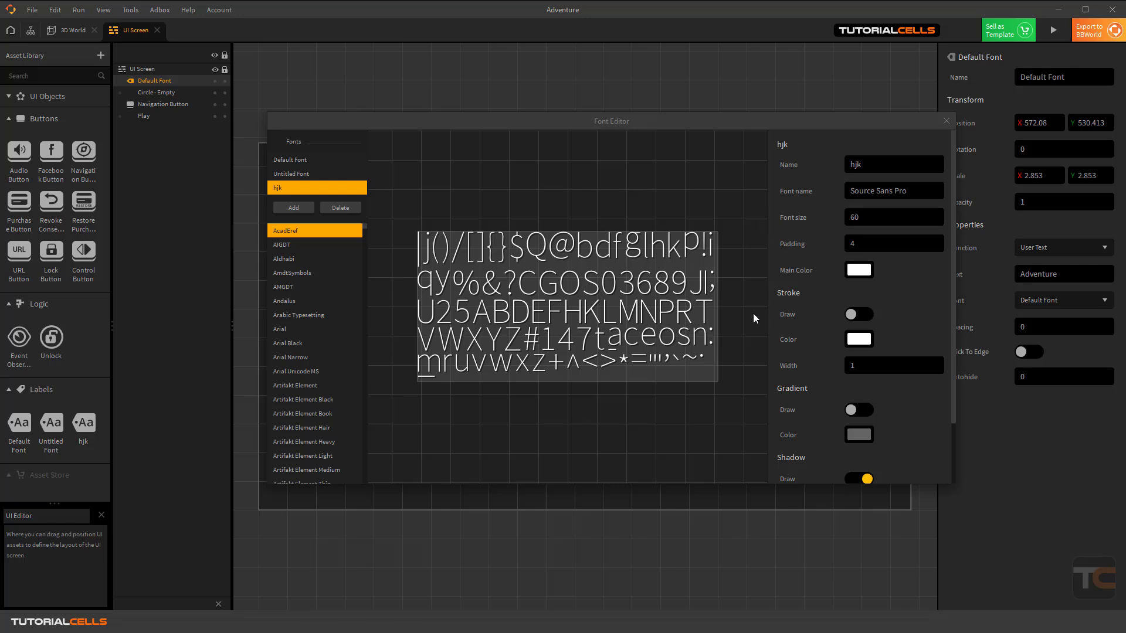
Try a purple main color (#722cff) on the hjk font and restore it to white (#ffffff).
{"action": "left_click", "coordinate": [858, 270]}
{"action": "left_click_drag", "start_coordinate": [666, 261], "coordinate": [590, 215]}
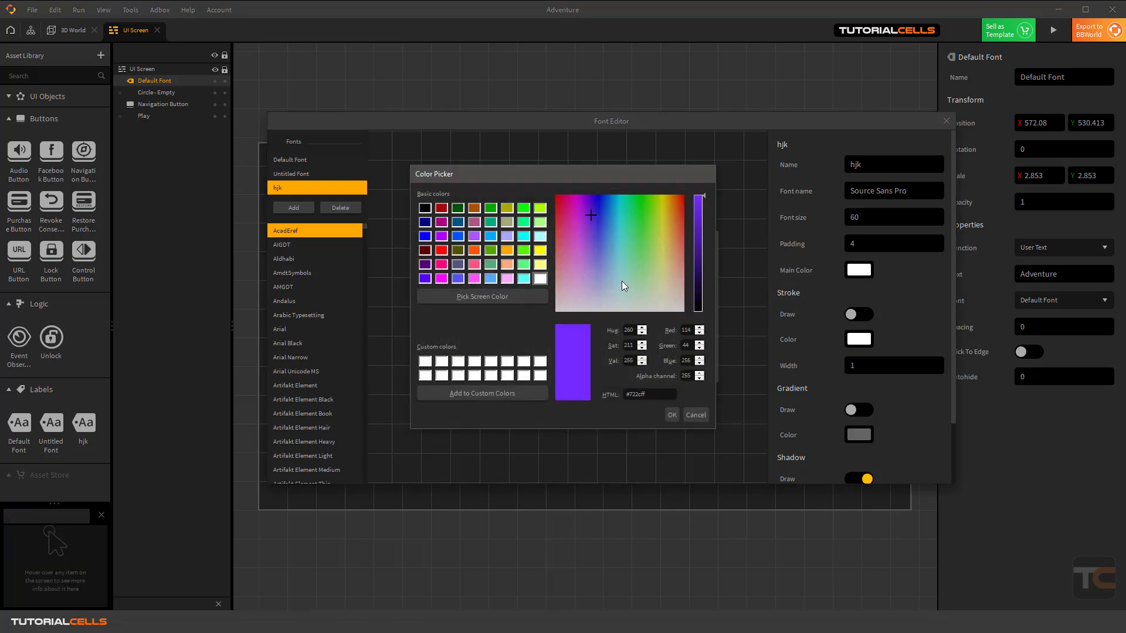
{"action": "left_click", "coordinate": [671, 416]}
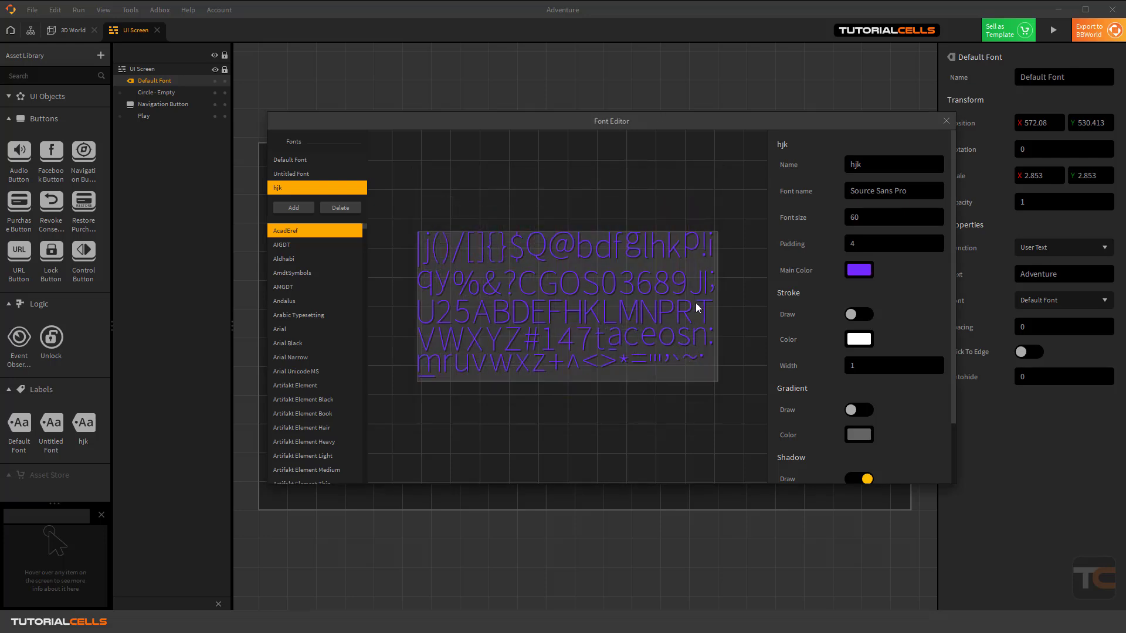
{"action": "left_click", "coordinate": [859, 270]}
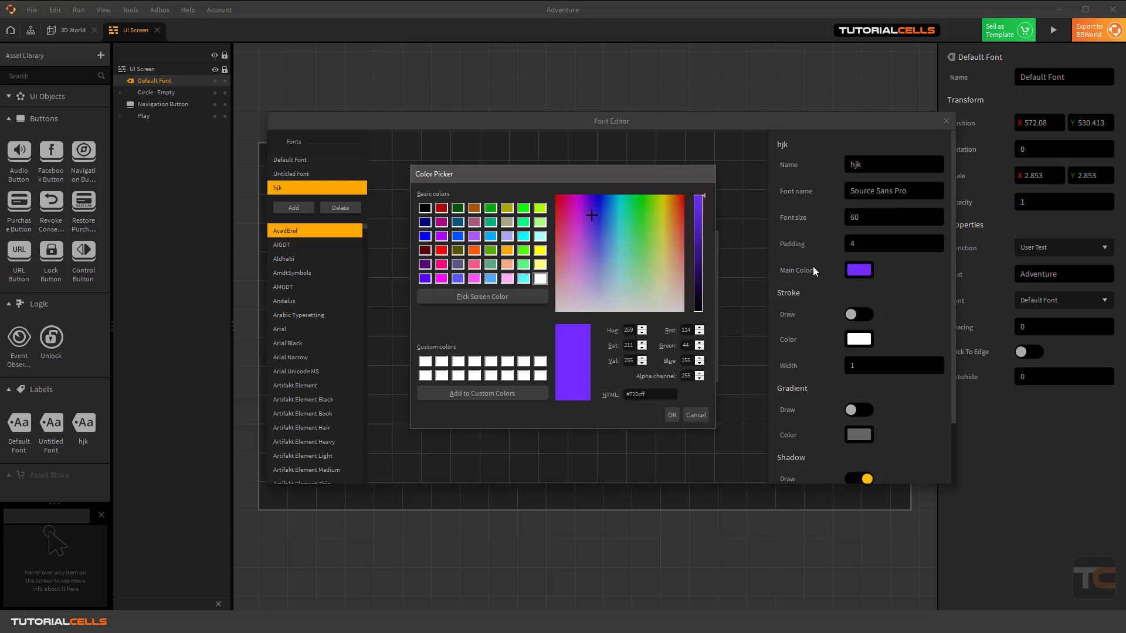
{"action": "left_click_drag", "start_coordinate": [647, 242], "coordinate": [705, 334]}
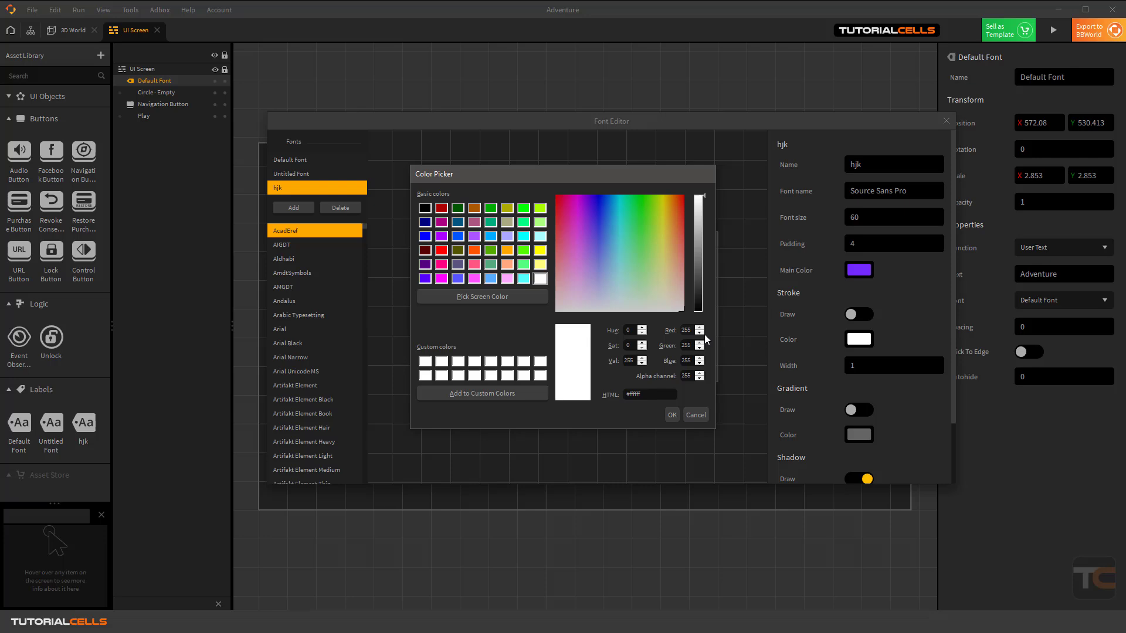
{"action": "left_click", "coordinate": [672, 416]}
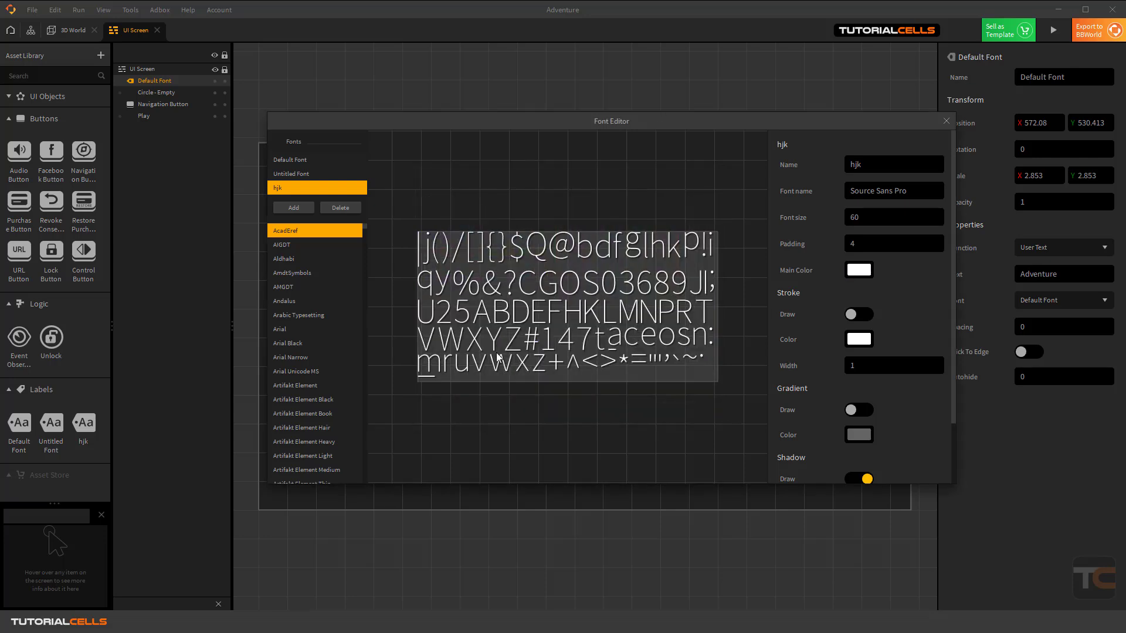
Apply the Arial Black typeface to the hjk font and enable its stroke in red (#ff0004).
{"action": "left_click", "coordinate": [303, 345]}
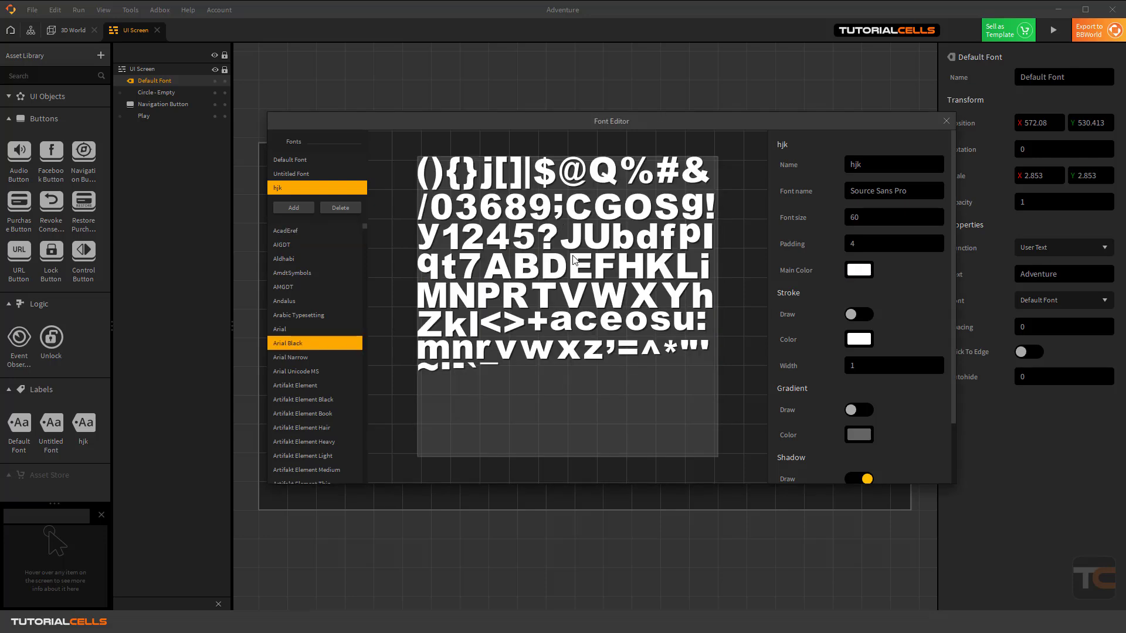
{"action": "left_click", "coordinate": [850, 315]}
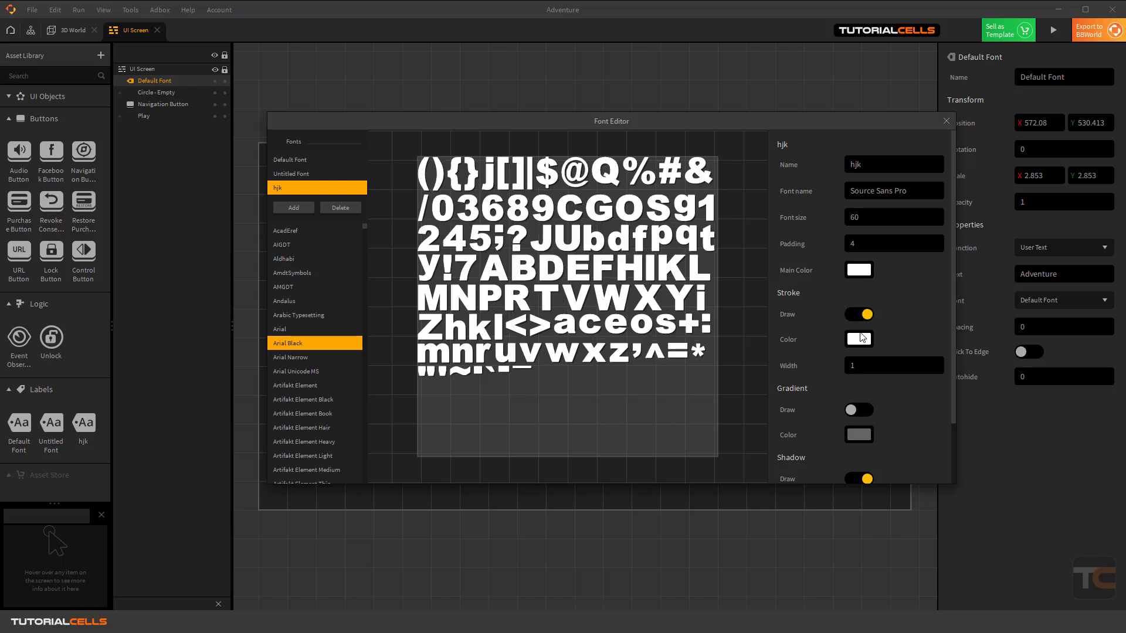
{"action": "left_click", "coordinate": [860, 334]}
{"action": "left_click_drag", "start_coordinate": [659, 250], "coordinate": [548, 193]}
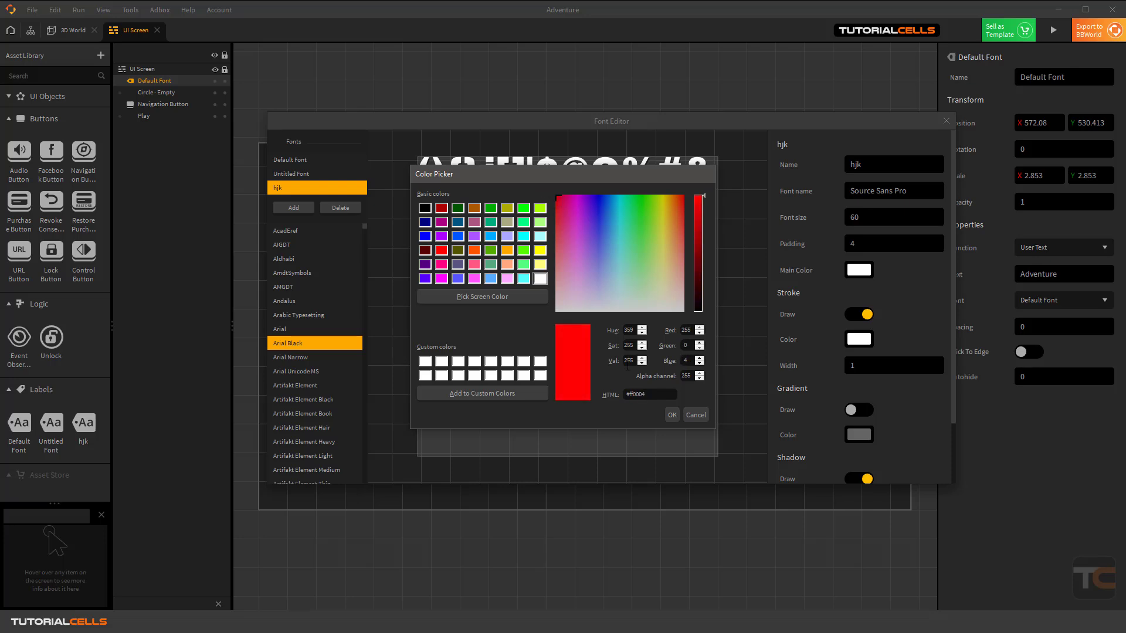
{"action": "left_click", "coordinate": [672, 415]}
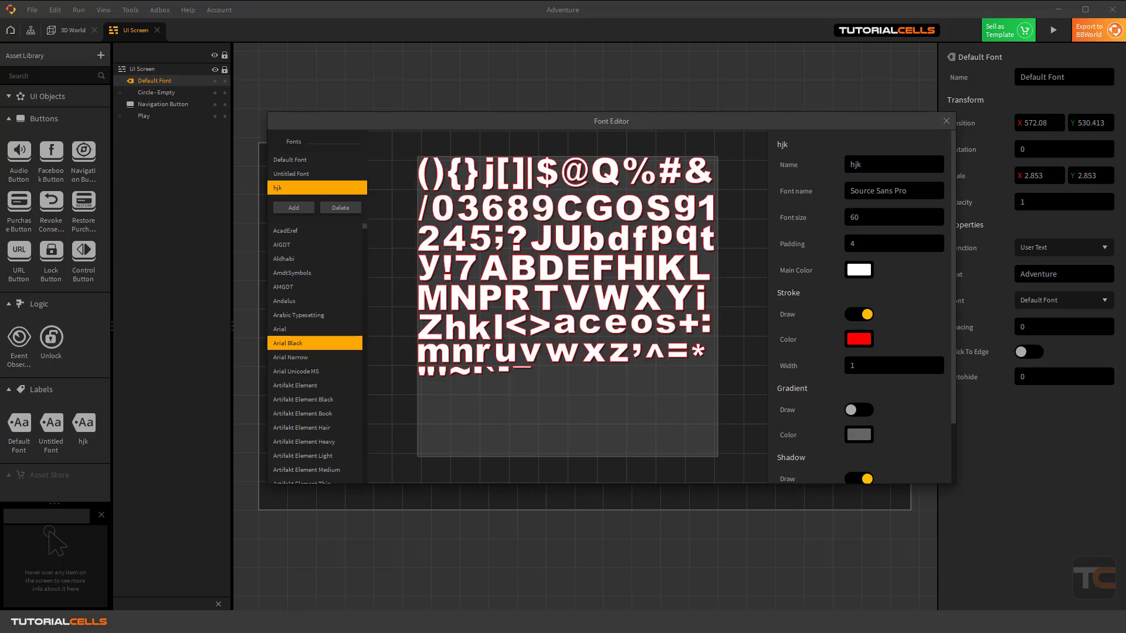
Set the hjk font's stroke width to 5 and turn off stroke drawing.
{"action": "left_click", "coordinate": [846, 366]}
{"action": "type", "text": "5"}
{"action": "key", "text": "Return"}
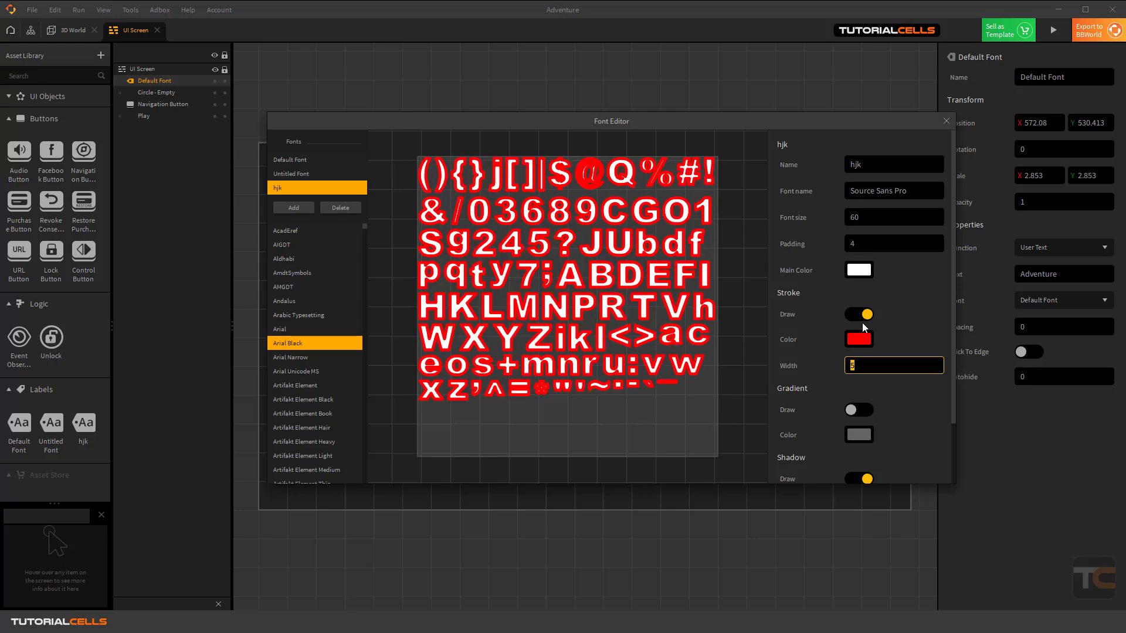
{"action": "left_click", "coordinate": [863, 315]}
Enable the hjk font's gradient, try a dark magenta gradient color (#64032a), and turn the gradient off.
{"action": "scroll", "coordinate": [823, 392], "scroll_direction": "down", "scroll_amount": 3}
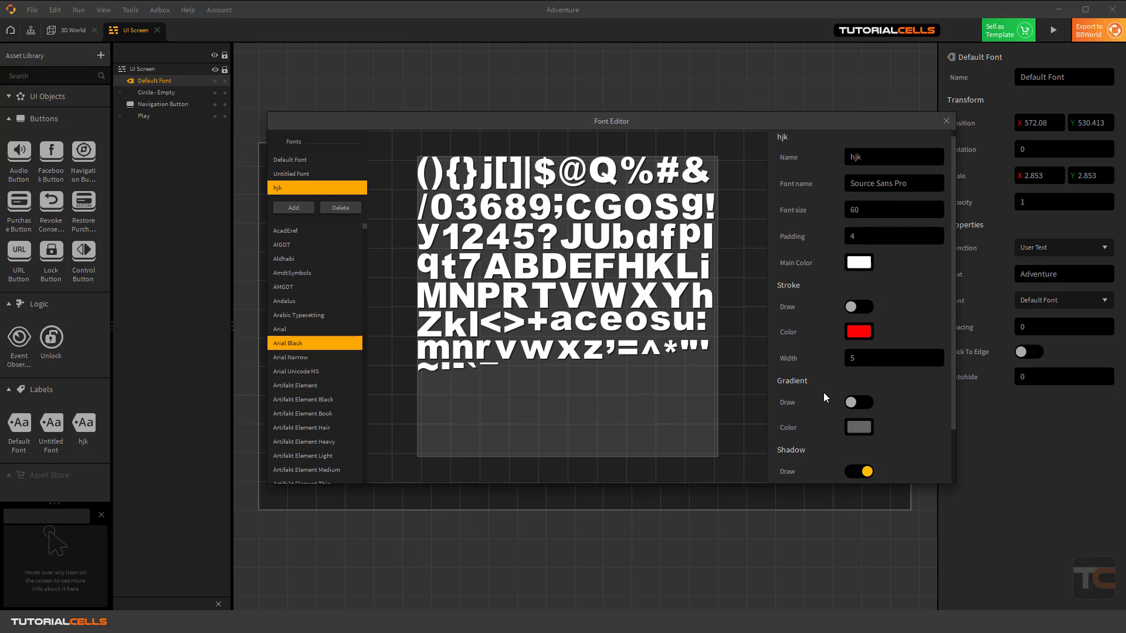
{"action": "left_click", "coordinate": [858, 339]}
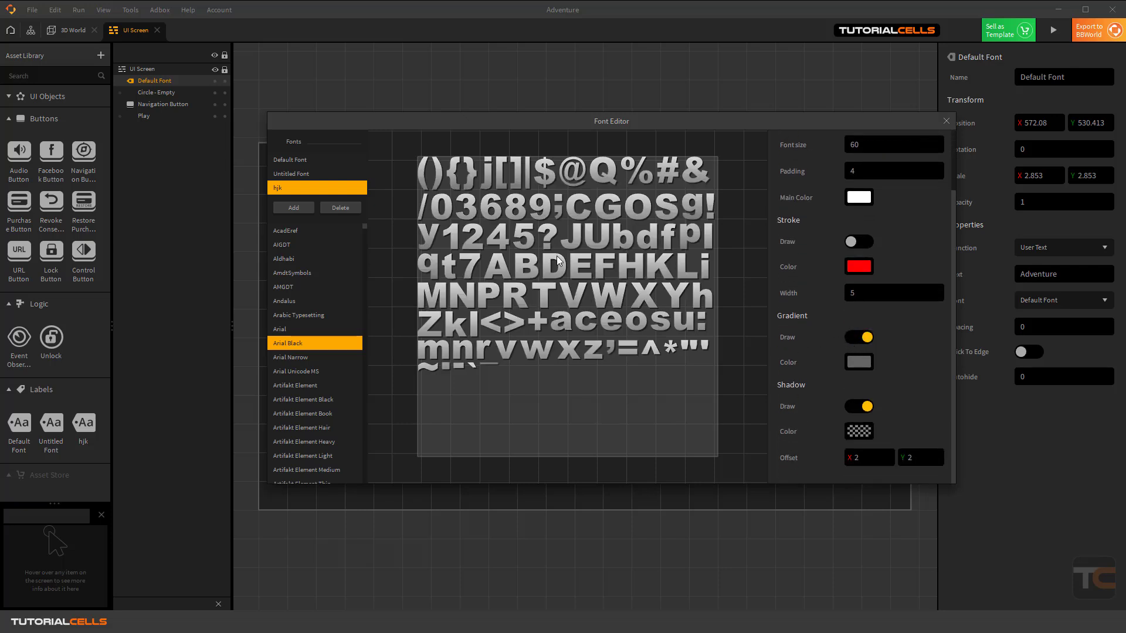
{"action": "left_click", "coordinate": [859, 362]}
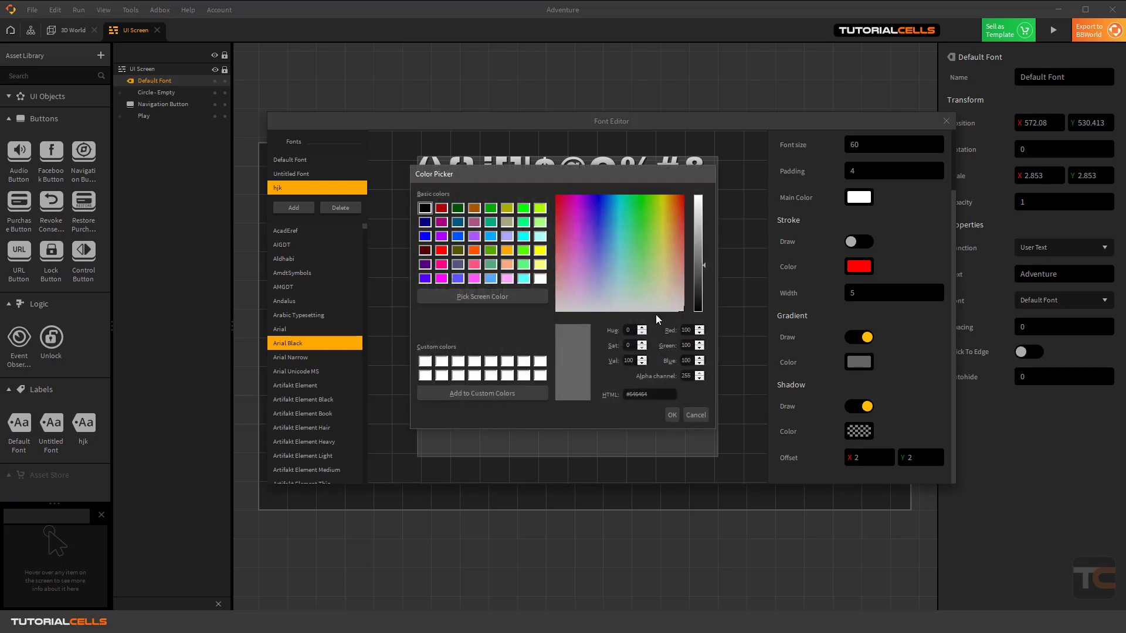
{"action": "left_click", "coordinate": [564, 199]}
{"action": "left_click", "coordinate": [673, 415]}
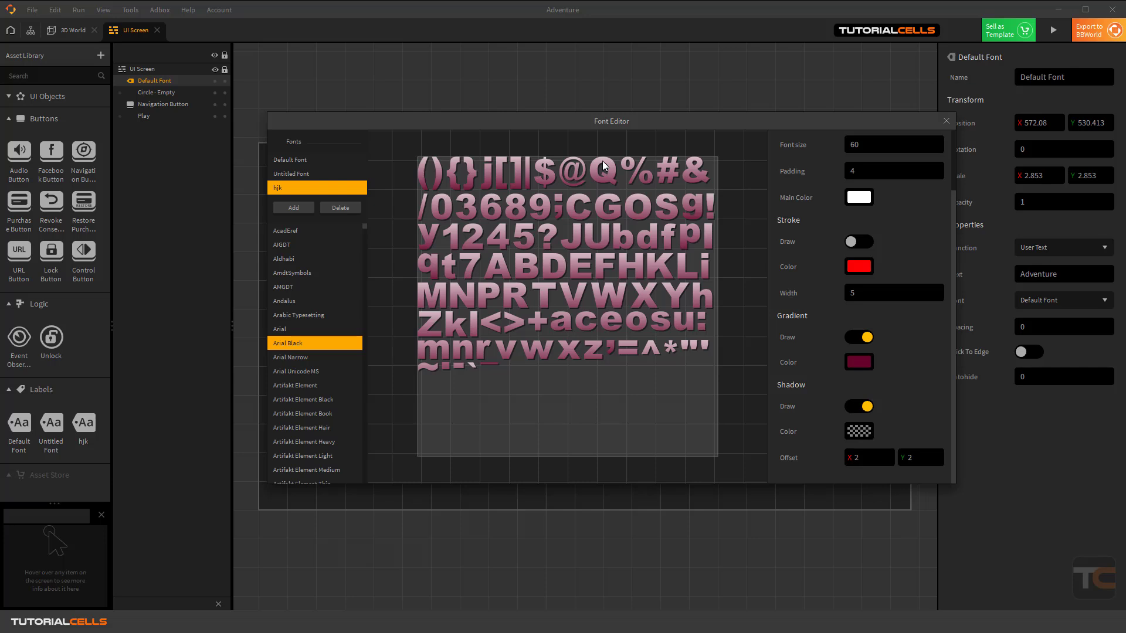
{"action": "left_click", "coordinate": [860, 339]}
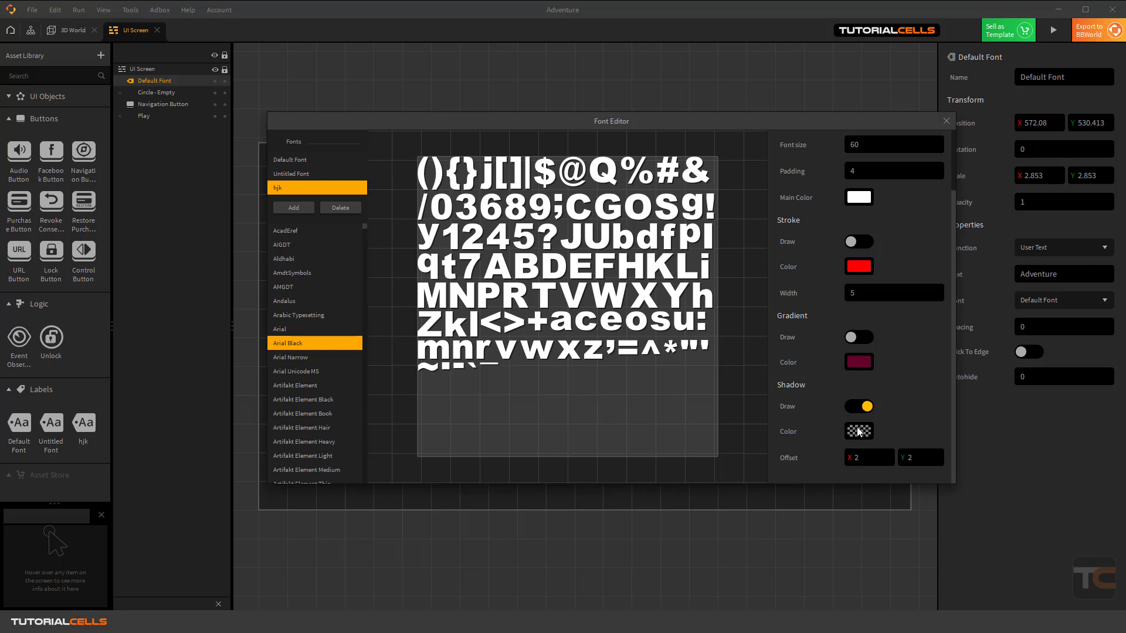
Set the X offset of the hjk font's shadow to 5.
{"action": "left_click", "coordinate": [869, 457]}
{"action": "type", "text": "5"}
{"action": "key", "text": "Return"}
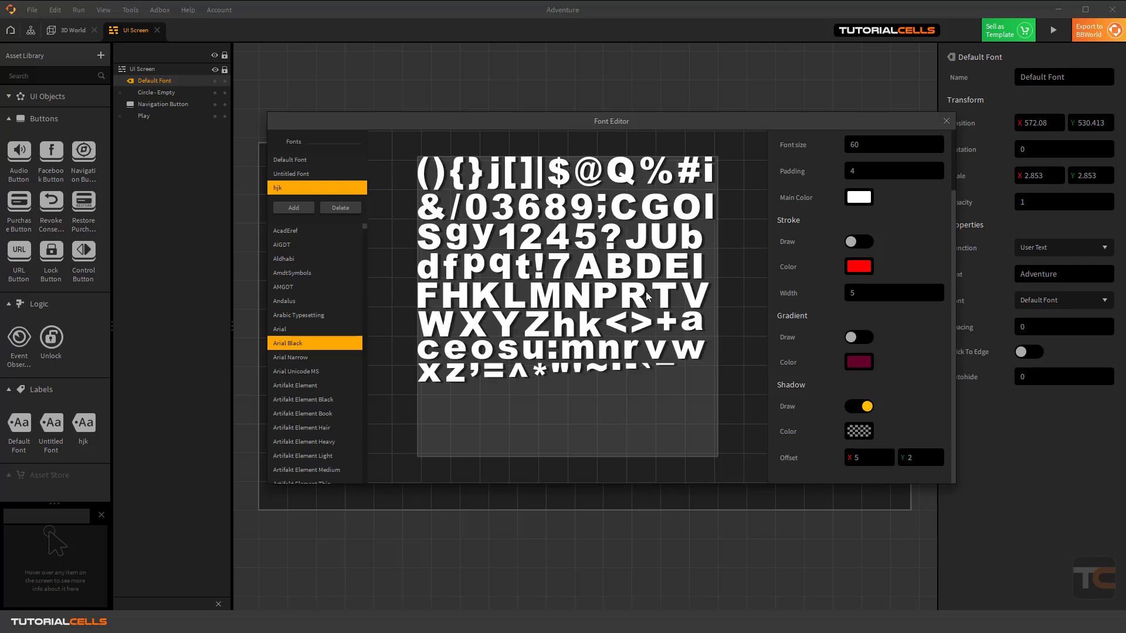
Try a dark gray main color on the hjk font.
{"action": "left_click", "coordinate": [854, 205]}
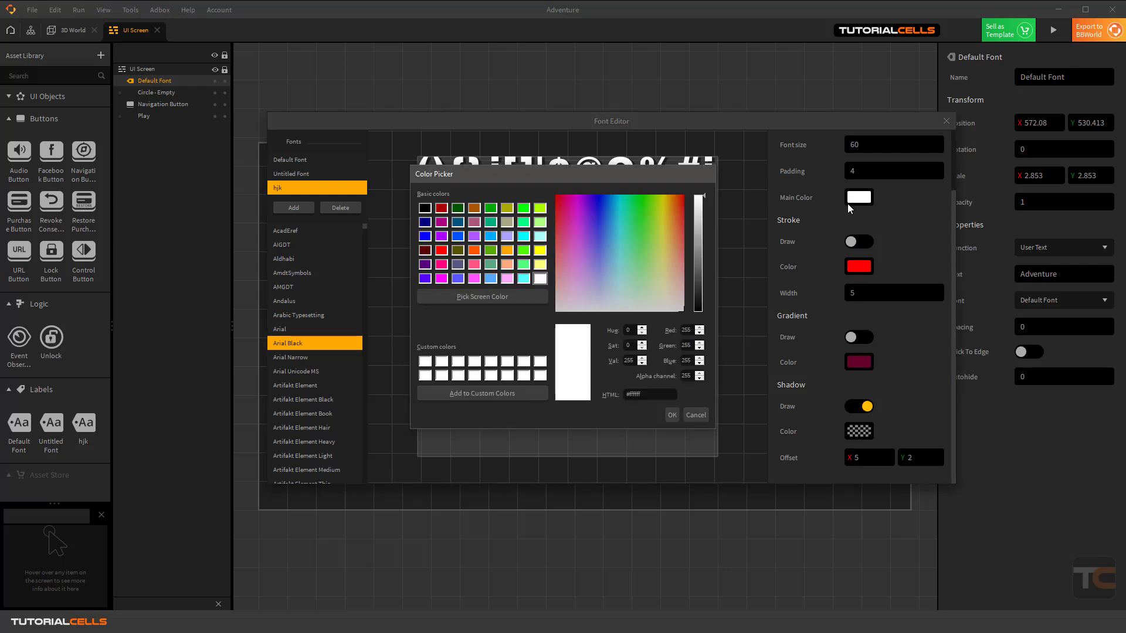
{"action": "left_click_drag", "start_coordinate": [698, 268], "coordinate": [698, 286]}
{"action": "left_click", "coordinate": [672, 415]}
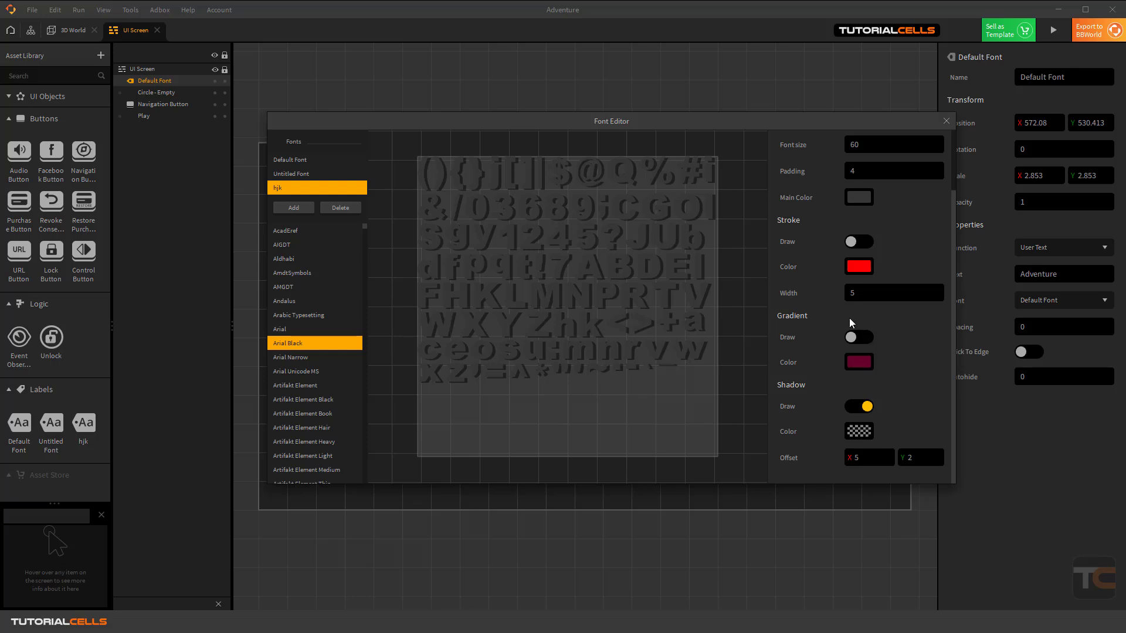
Brighten the hjk font's gradient color to a vivid pink.
{"action": "left_click", "coordinate": [858, 363]}
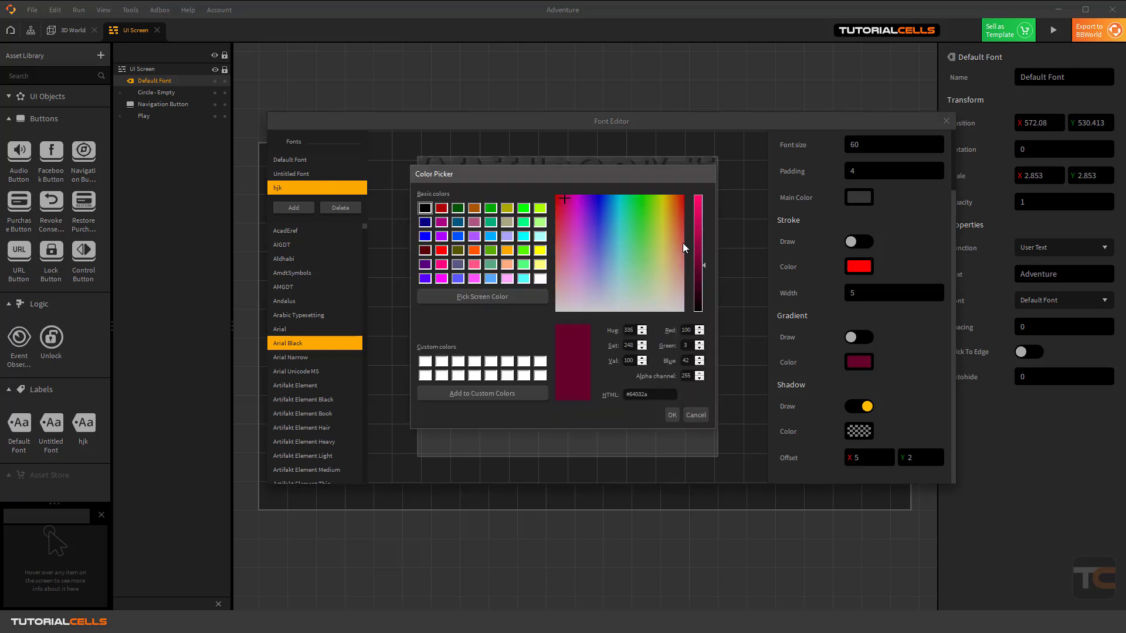
{"action": "left_click", "coordinate": [696, 212]}
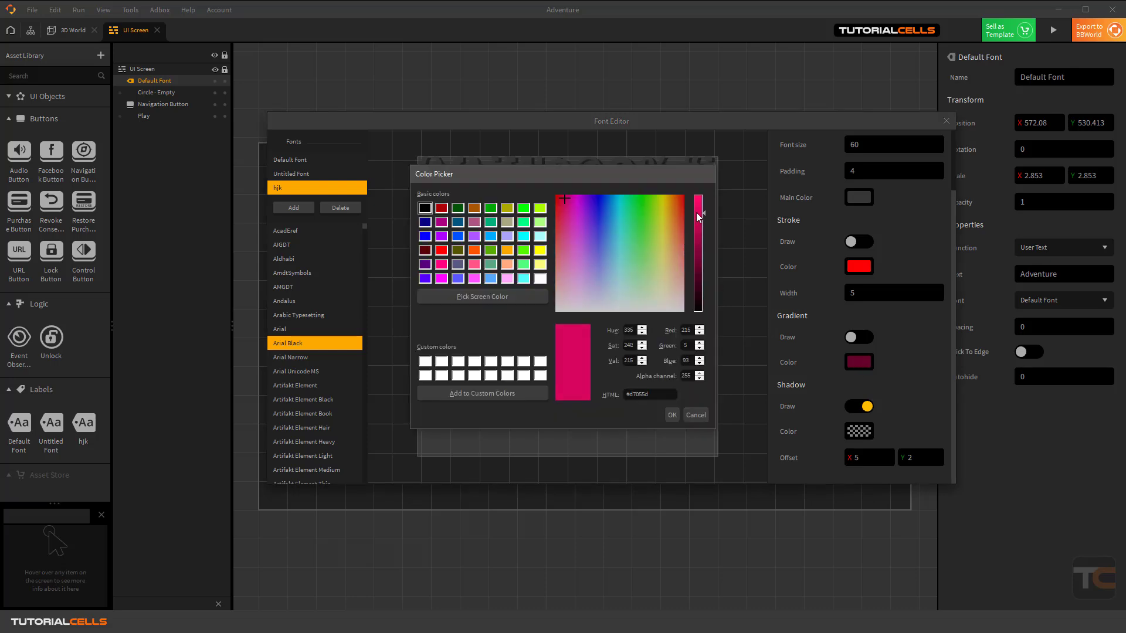
{"action": "left_click", "coordinate": [672, 414]}
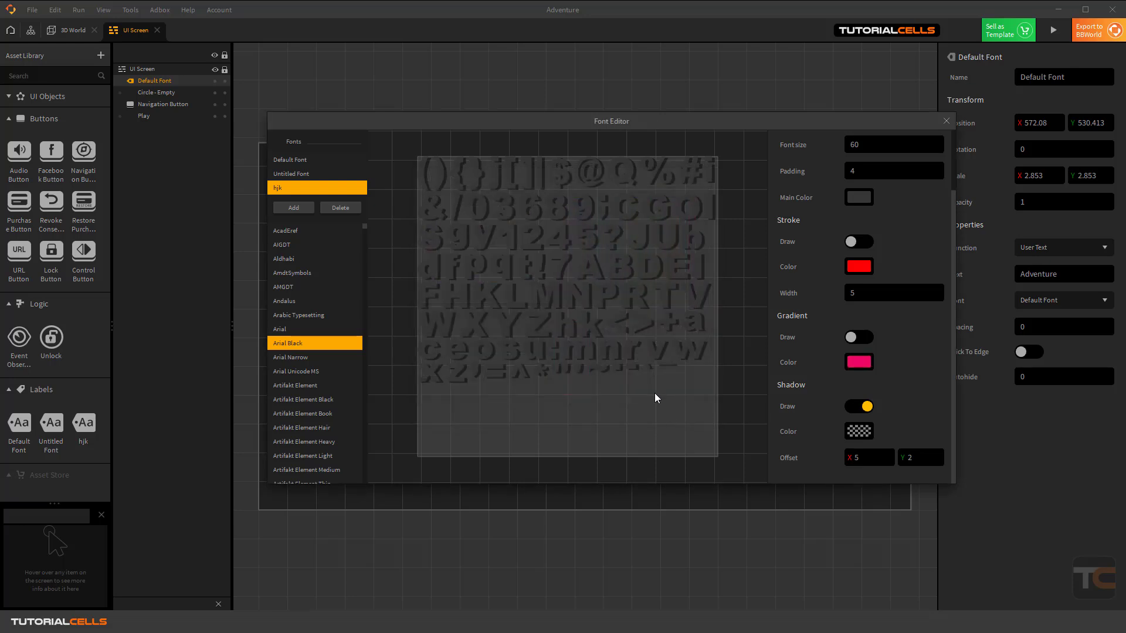
Set the hjk font's main color to orange (#e87640).
{"action": "left_click", "coordinate": [858, 197]}
{"action": "left_click", "coordinate": [677, 227]}
{"action": "left_click", "coordinate": [698, 207]}
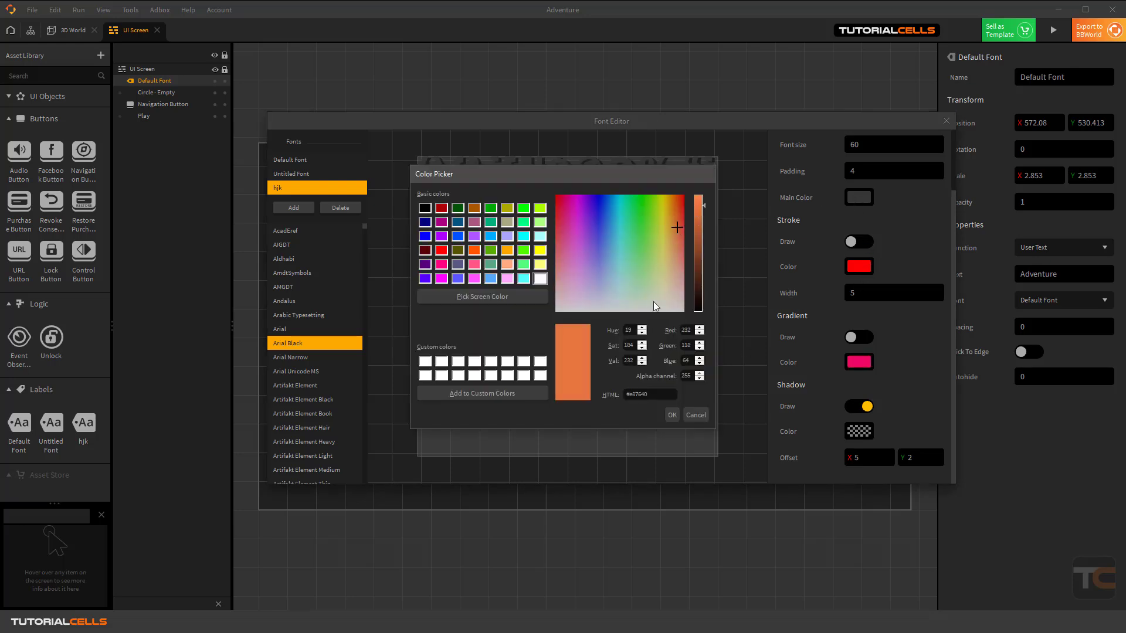
{"action": "left_click", "coordinate": [672, 414]}
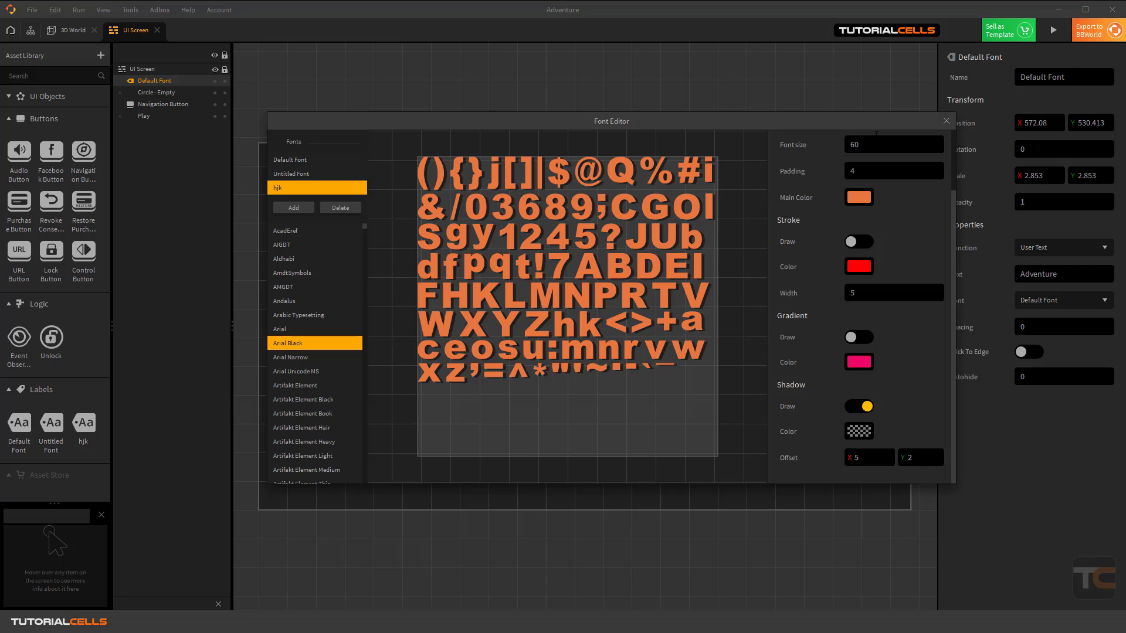
Close the Font Editor and apply the hjk font to the Adventure label on the UI screen.
{"action": "left_click", "coordinate": [946, 121]}
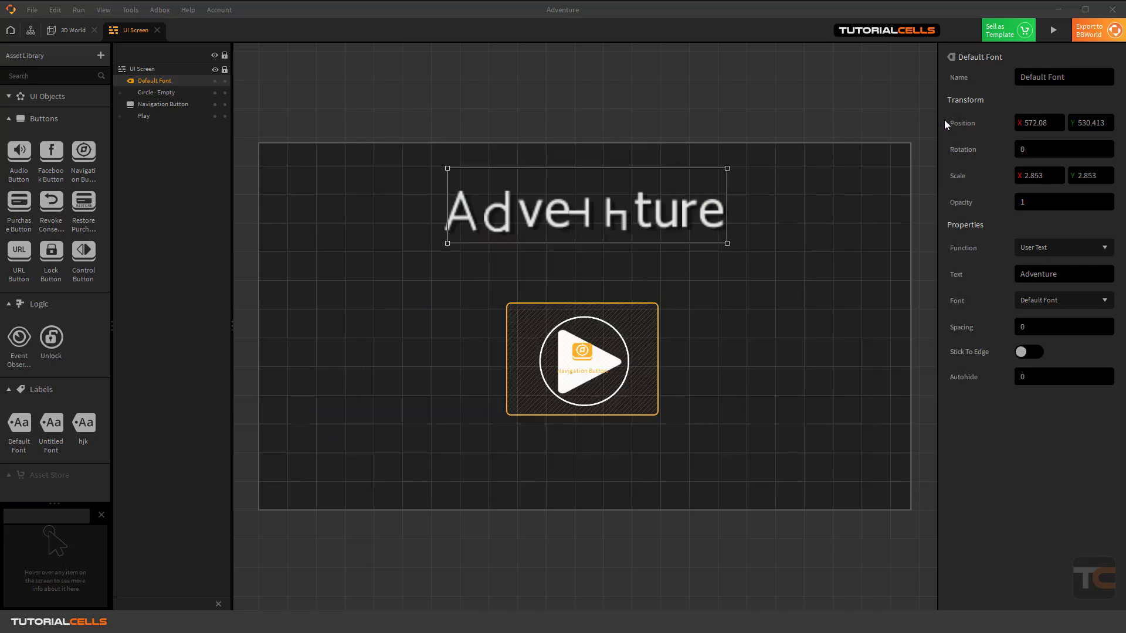
{"action": "left_click", "coordinate": [1028, 301]}
{"action": "left_click", "coordinate": [1054, 360]}
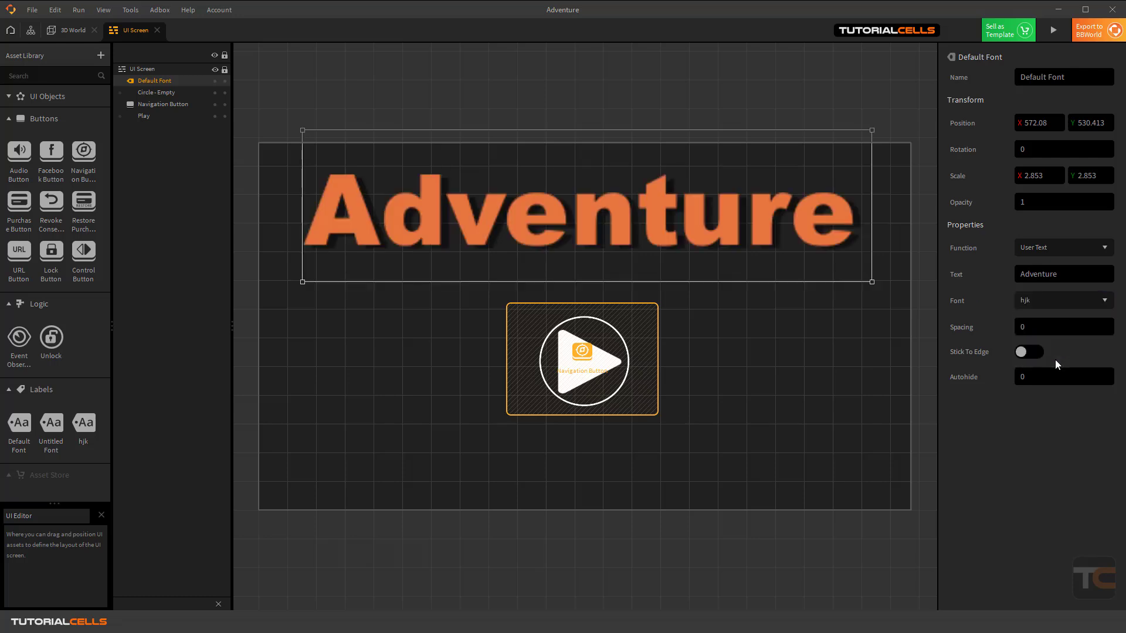
Preview the game from its title screen, walk the character around the room, and close the preview.
{"action": "left_click", "coordinate": [1052, 31]}
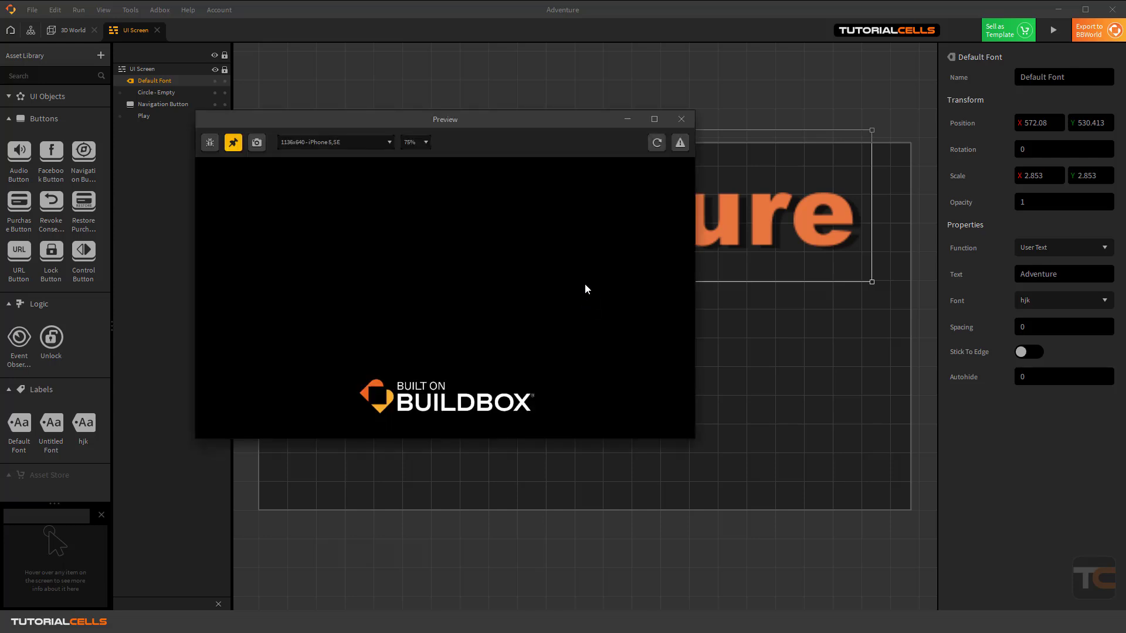
{"action": "left_click", "coordinate": [452, 317]}
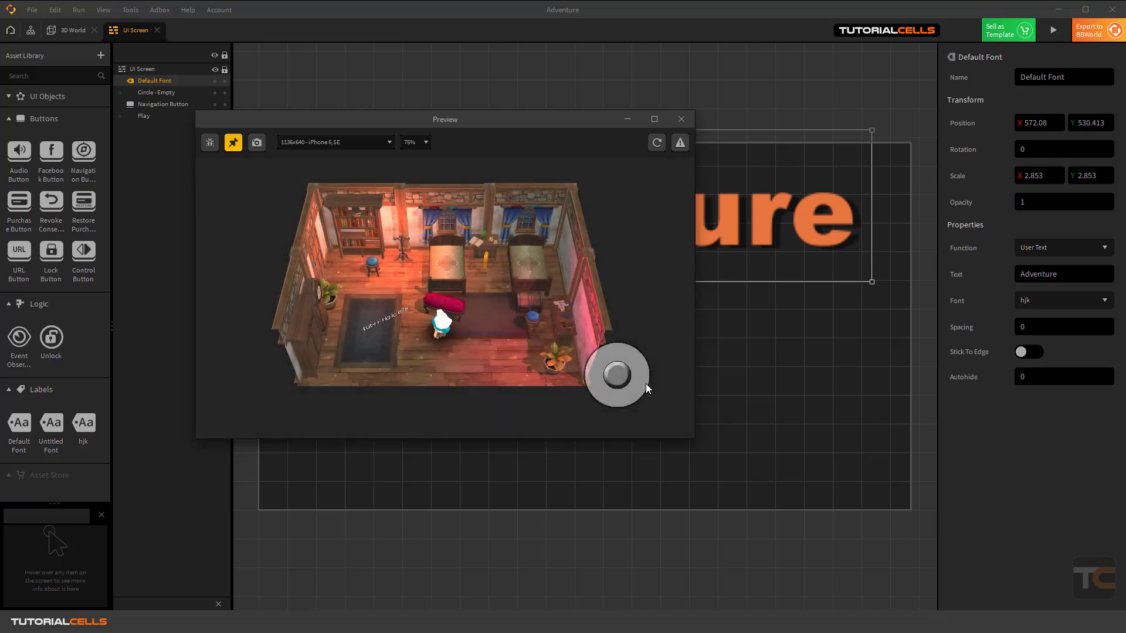
{"action": "mouse_move", "coordinate": [617, 375]}
{"action": "left_mouse_down"}
{"action": "mouse_move", "coordinate": [605, 356]}
{"action": "mouse_move", "coordinate": [650, 355]}
{"action": "mouse_move", "coordinate": [619, 456]}
{"action": "mouse_move", "coordinate": [662, 227]}
{"action": "left_mouse_up"}
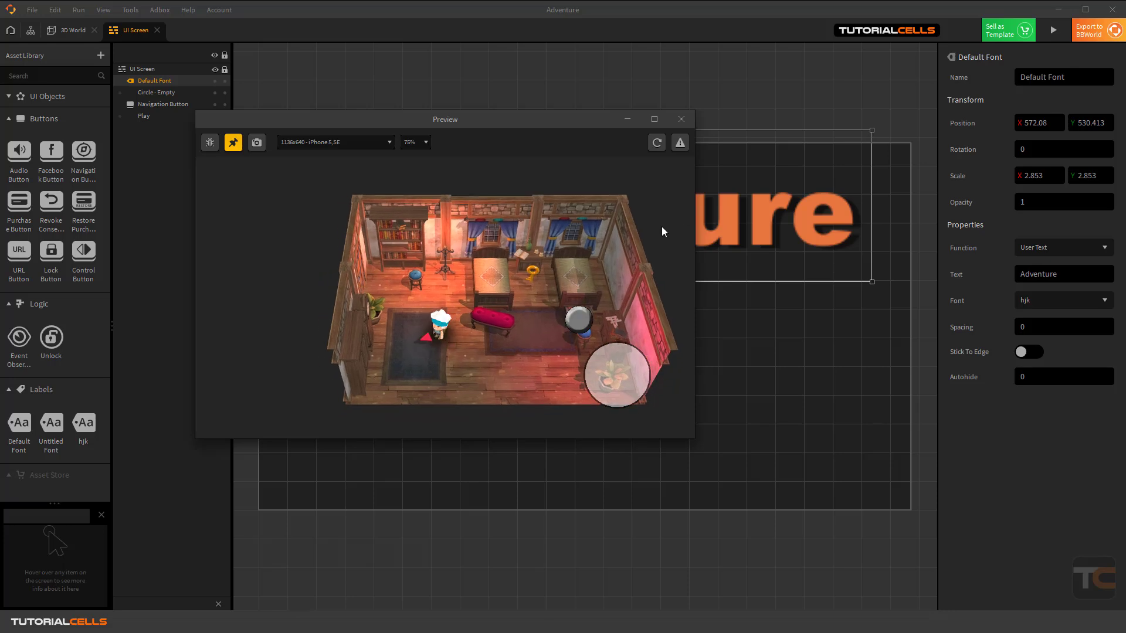
{"action": "left_click", "coordinate": [681, 119]}
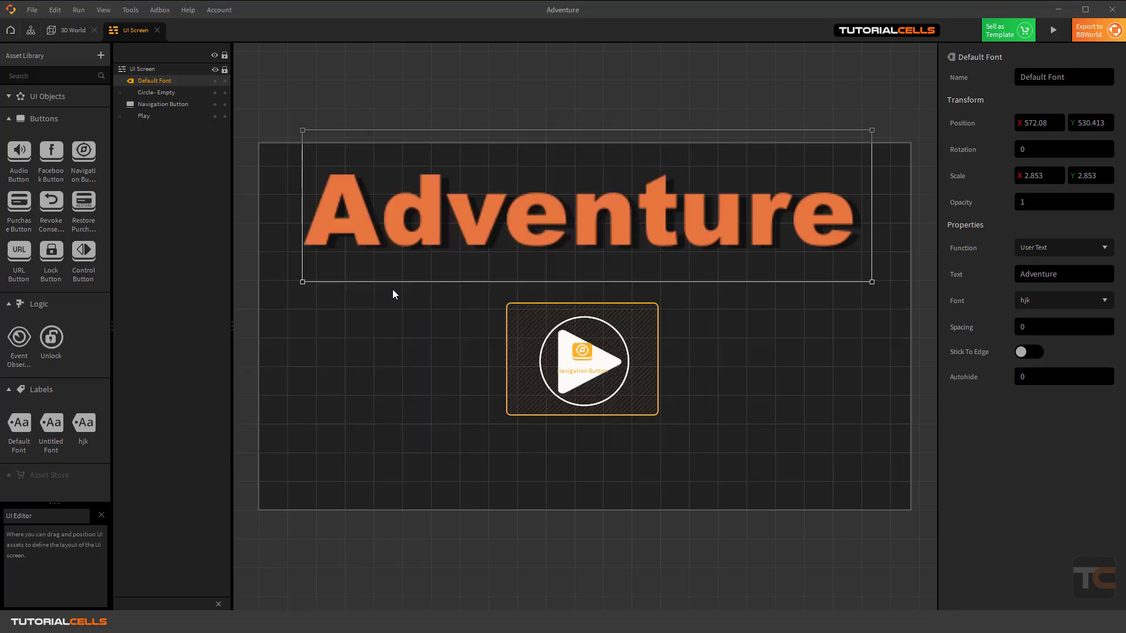
{"action": "right_click", "coordinate": [90, 427]}
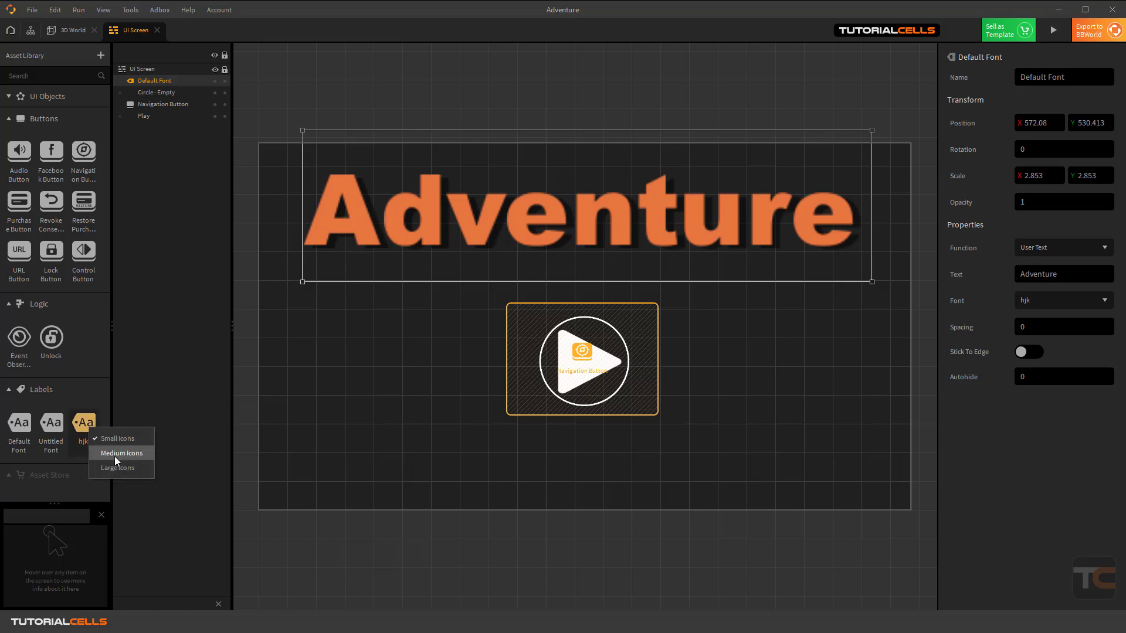
{"action": "left_click", "coordinate": [182, 388]}
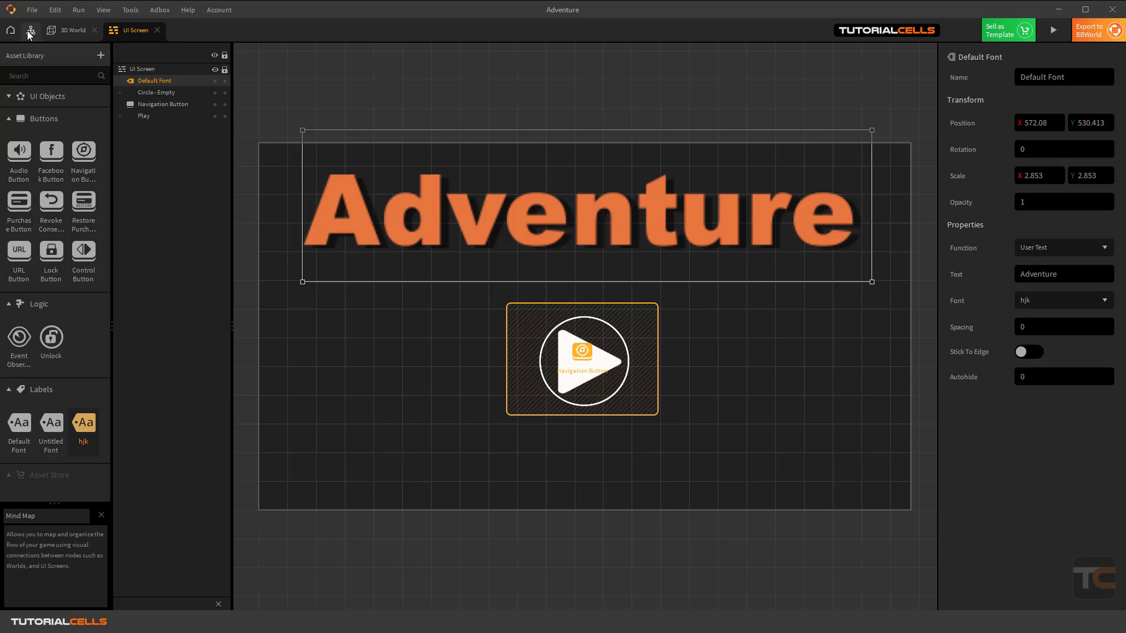
In the 3D World, apply the hjk font to the tutorialcells label and rotate it to about 54.15° around Y.
{"action": "left_click", "coordinate": [62, 32]}
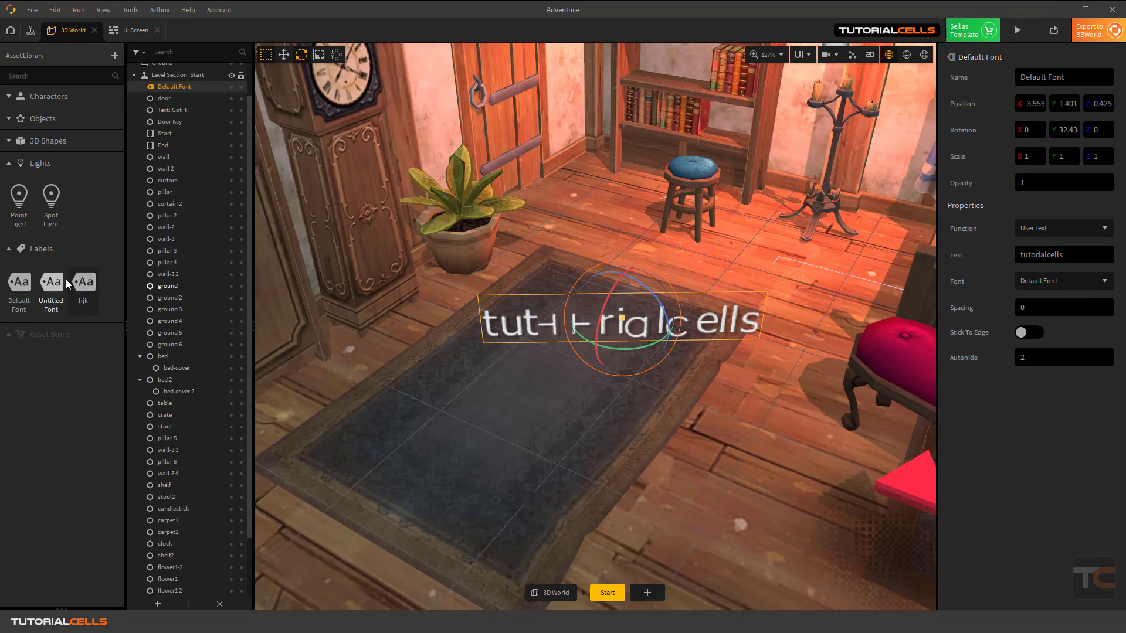
{"action": "left_click", "coordinate": [1064, 283]}
{"action": "left_click", "coordinate": [1055, 339]}
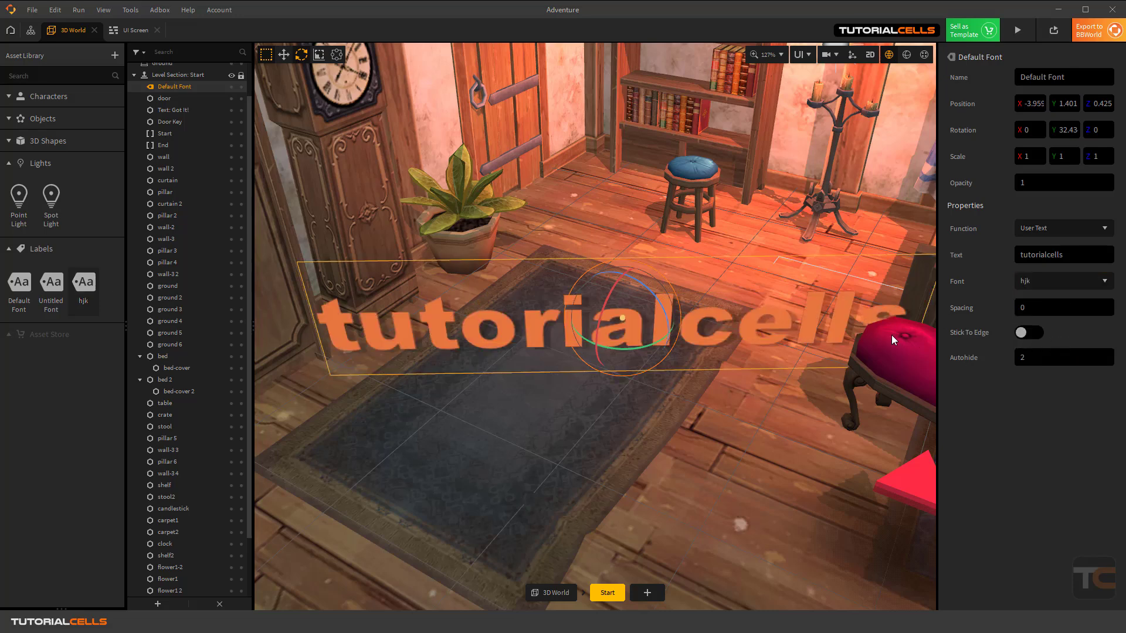
{"action": "left_click_drag", "start_coordinate": [624, 349], "coordinate": [643, 353]}
Play-test the game to check the restyled tutorialcells label on the room's floor, and close the preview.
{"action": "left_click", "coordinate": [1017, 30]}
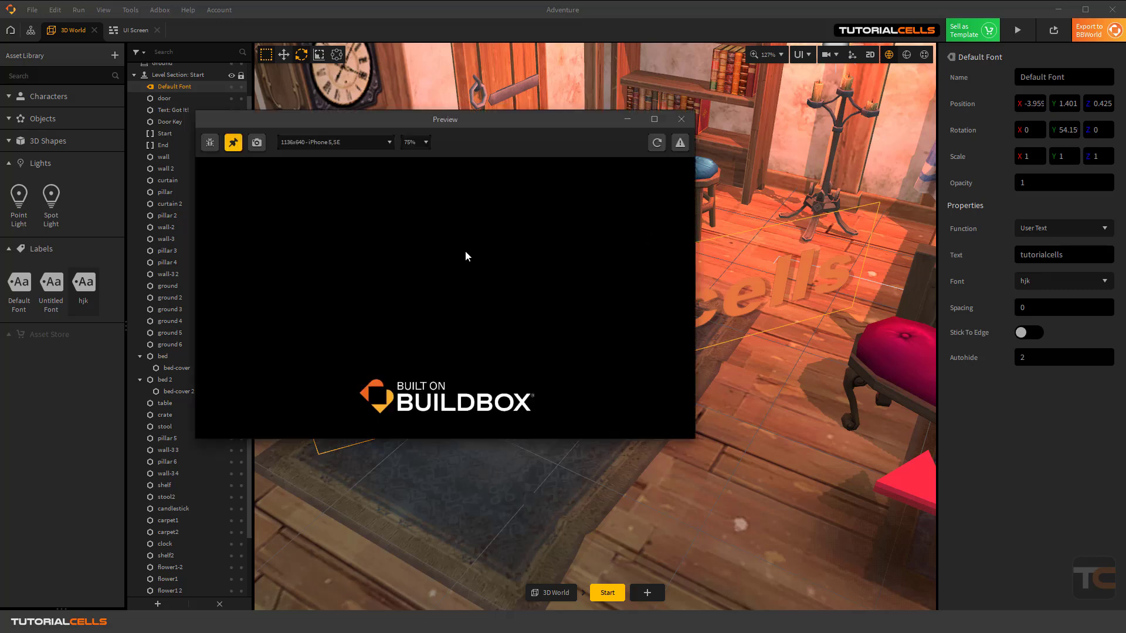
{"action": "left_click", "coordinate": [456, 326]}
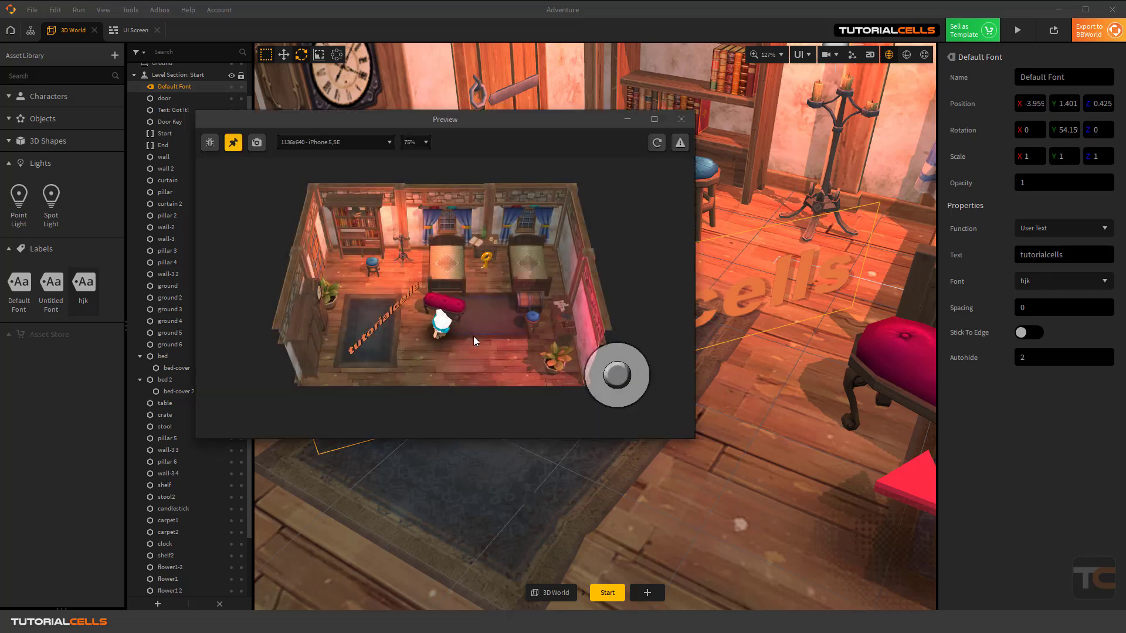
{"action": "left_click_drag", "start_coordinate": [615, 374], "coordinate": [575, 358]}
{"action": "left_click", "coordinate": [681, 119]}
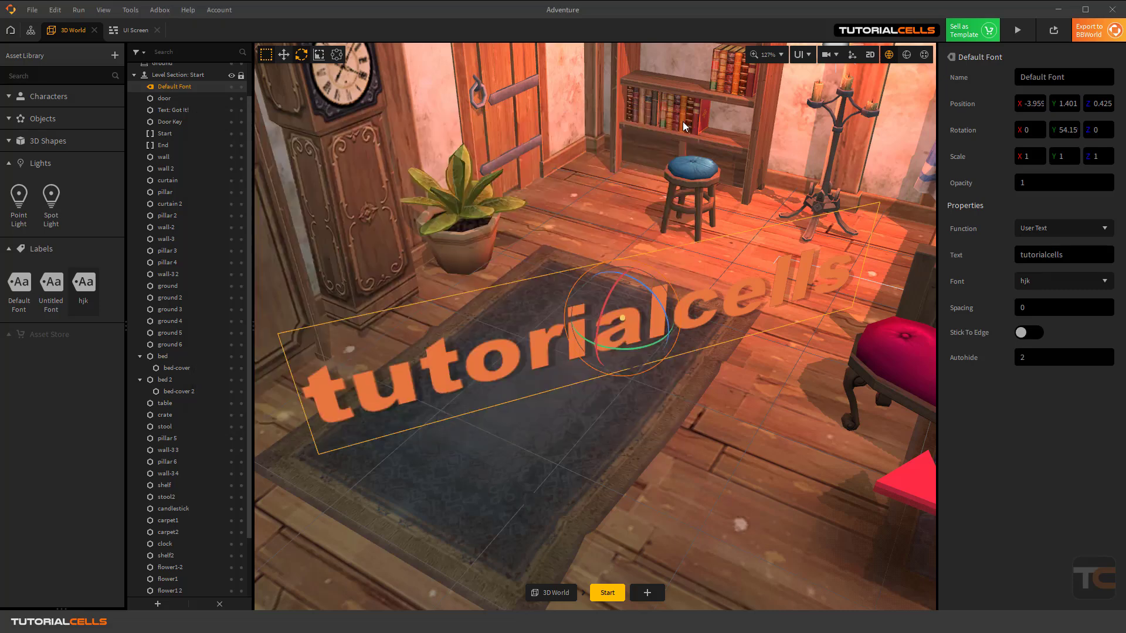